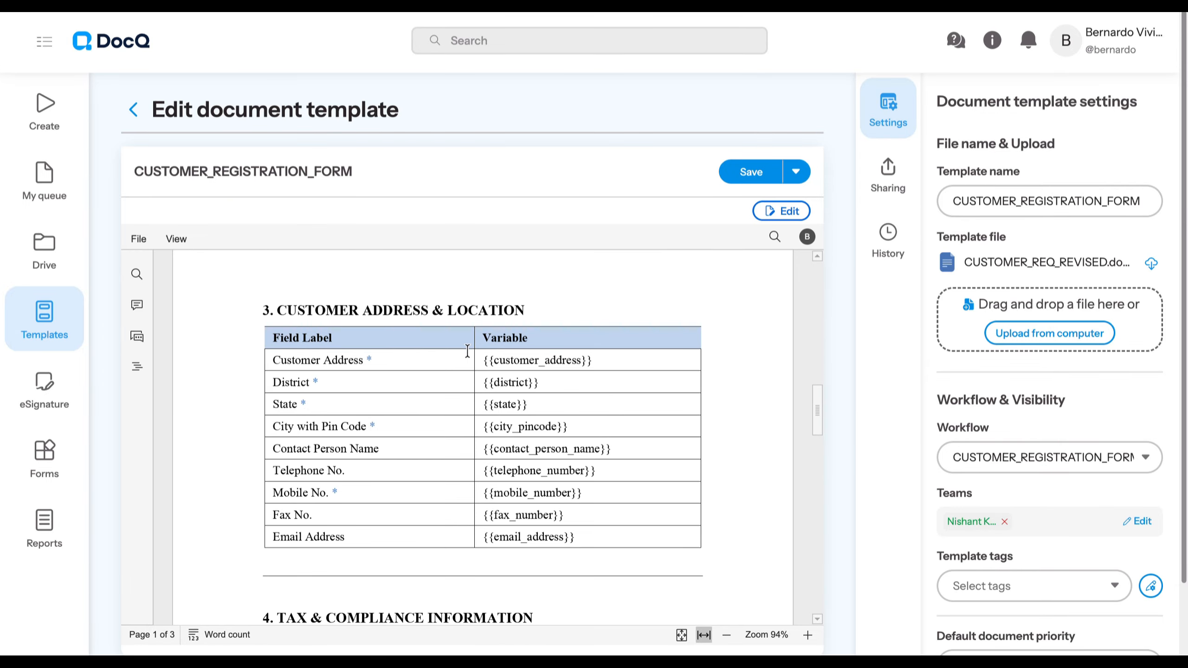
scroll(987, 262, down, 5)
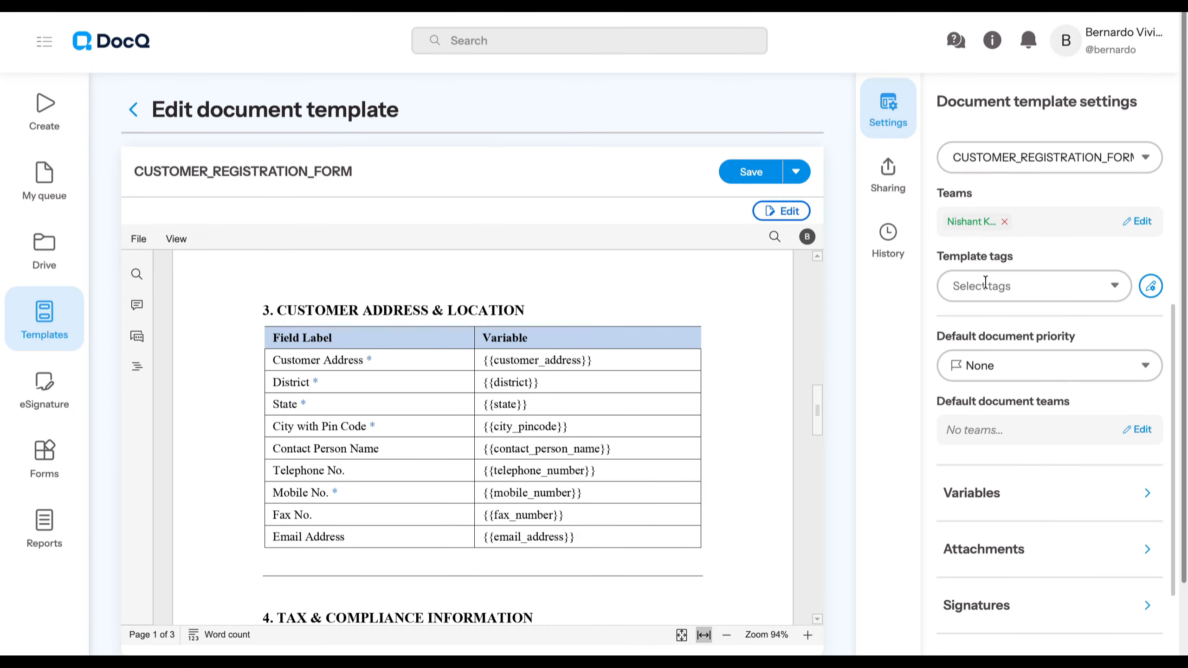
- Review the CUSTOMER_REGISTRATION_FORM template's settings, including its variables and signatures
click(965, 501)
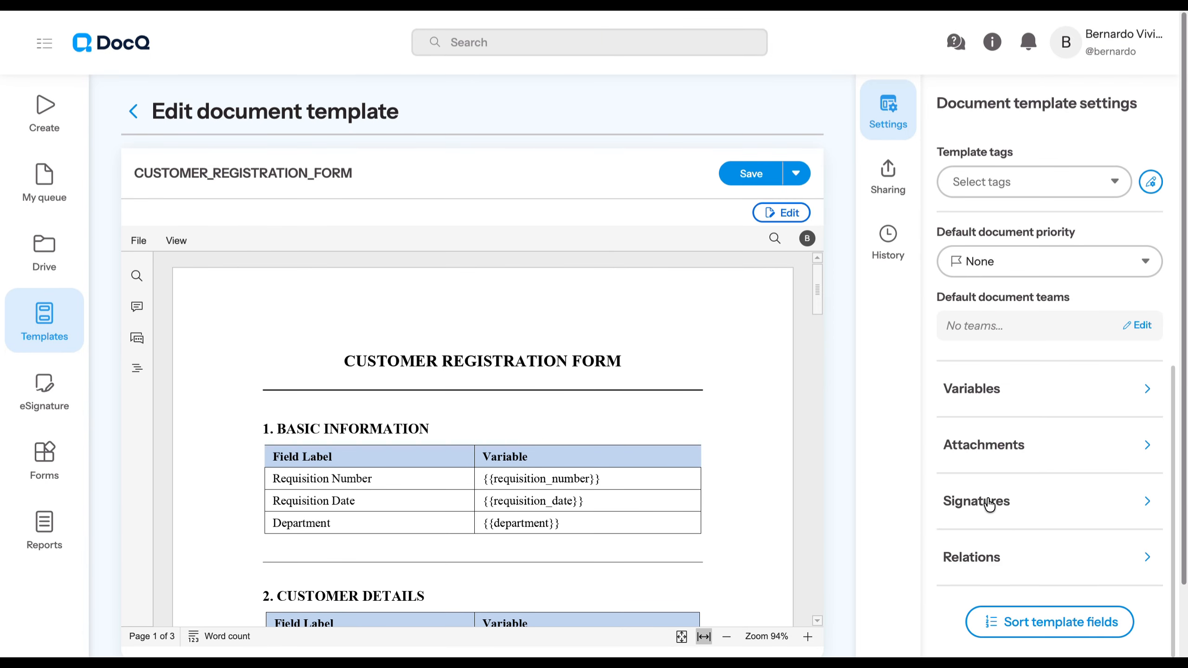
click(984, 501)
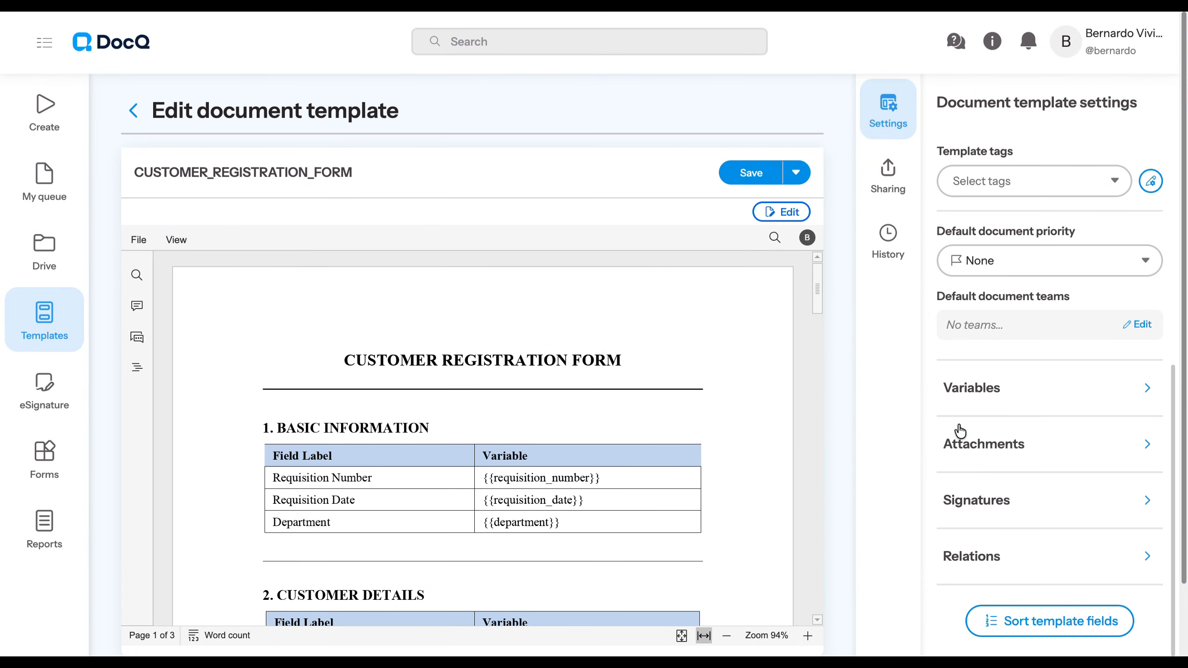
click(964, 447)
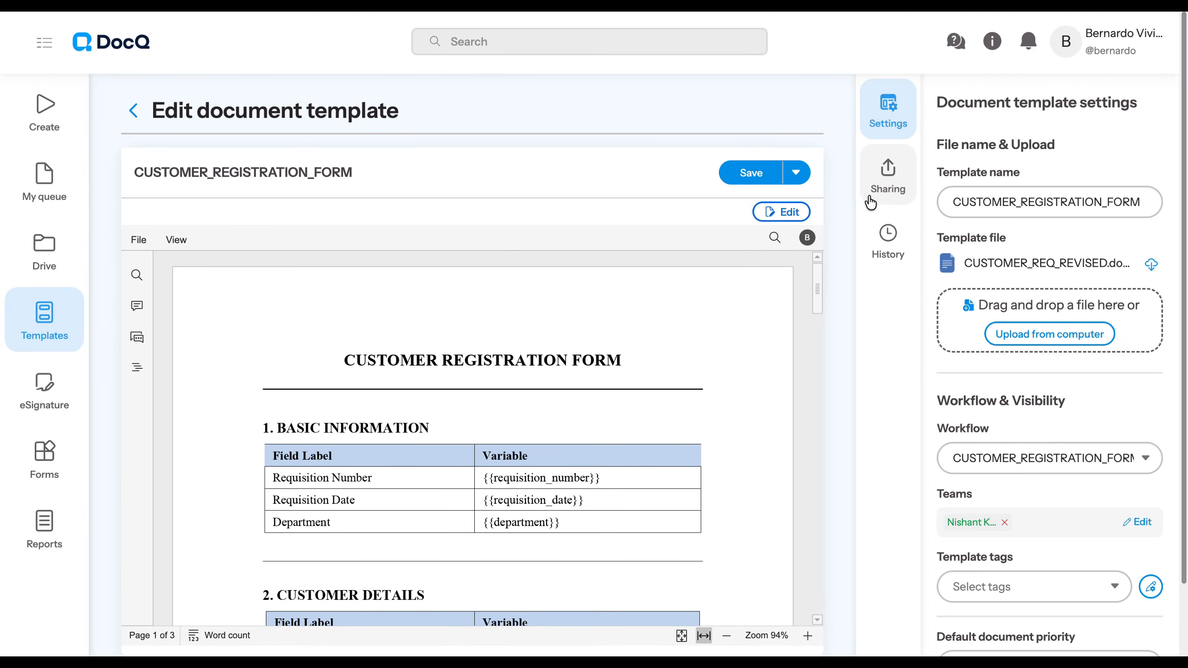
- Open the template's form customization from its sharing options and examine the form settings and available form content
click(899, 172)
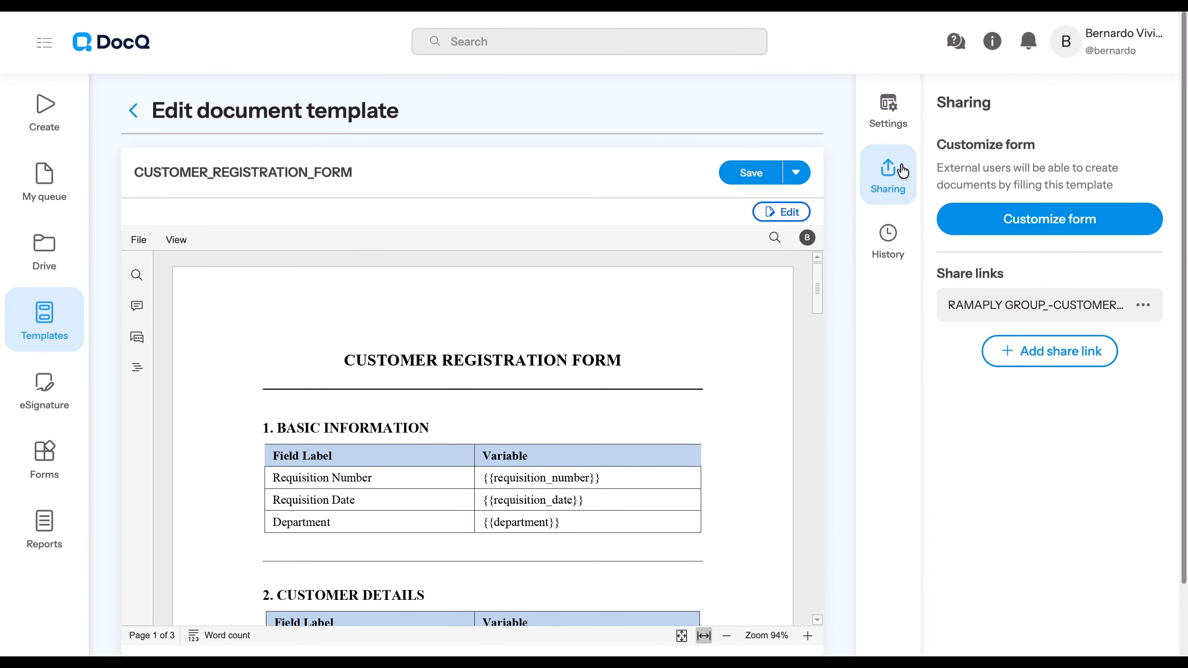
click(970, 210)
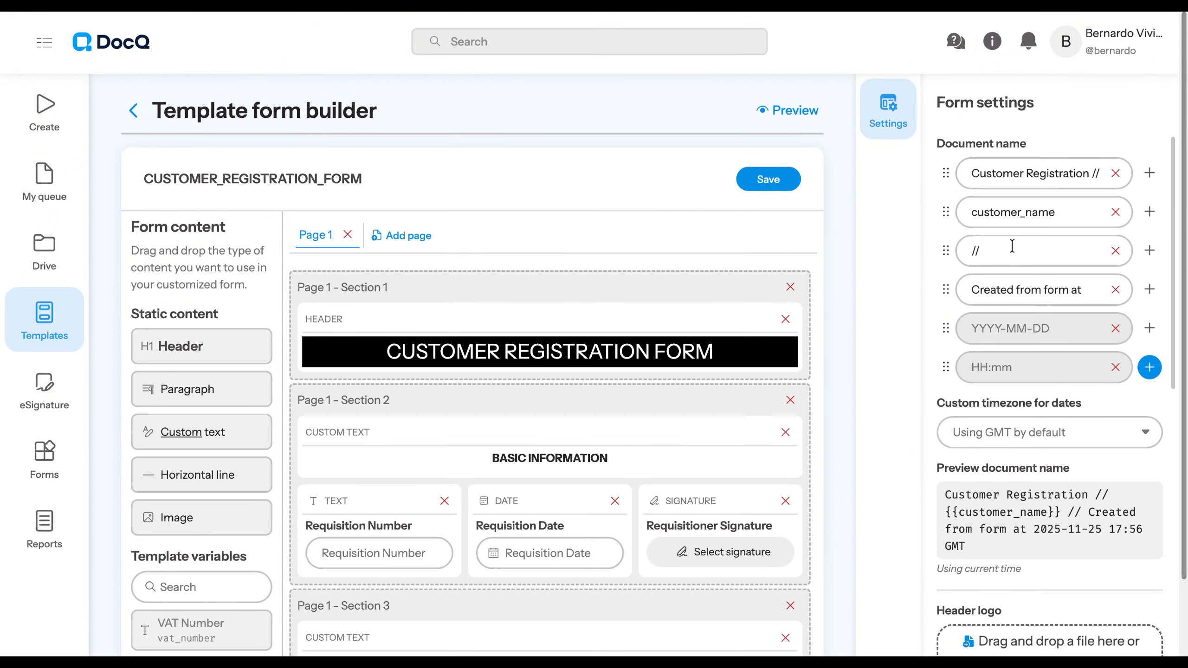
scroll(1025, 262, down, 10)
scroll(1025, 280, up, 10)
scroll(220, 343, down, 5)
scroll(220, 344, up, 5)
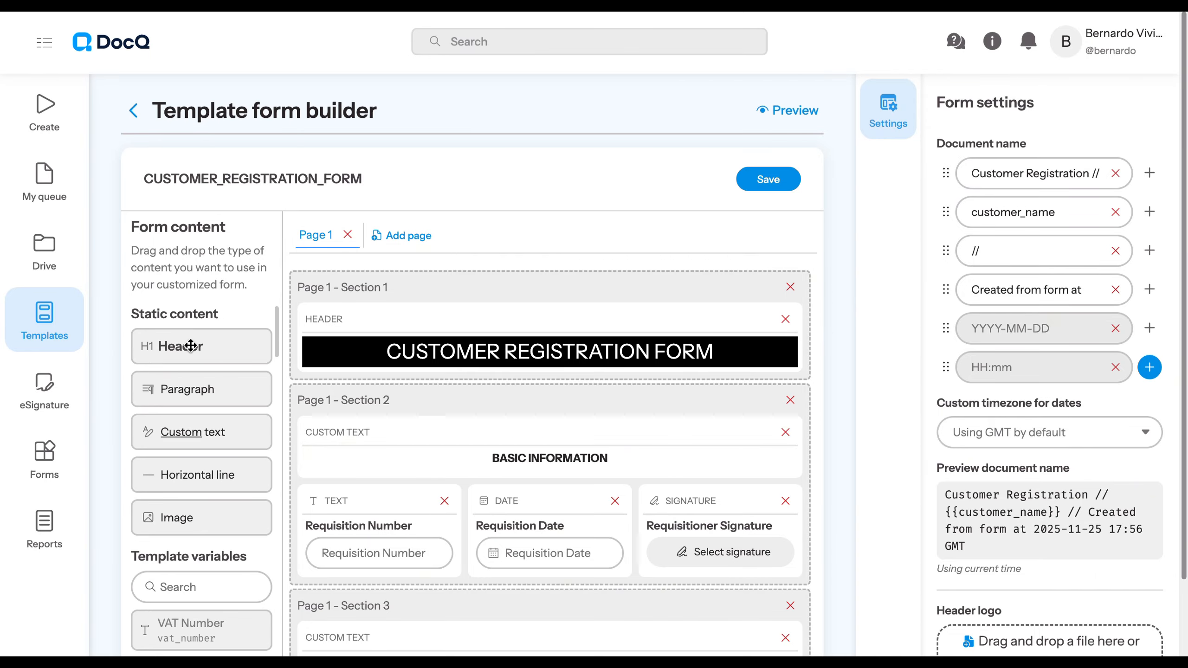
drag(192, 346, 329, 424)
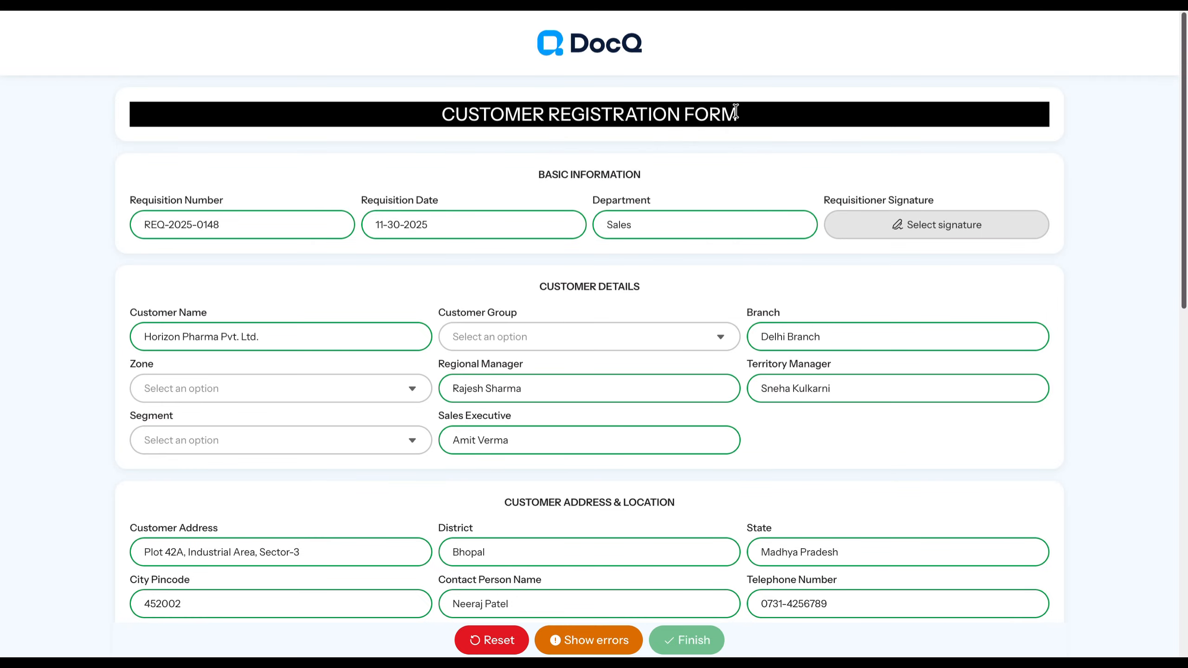
- Examine the prefilled customer registration form from its title through the customer bank details section
drag(736, 112, 436, 121)
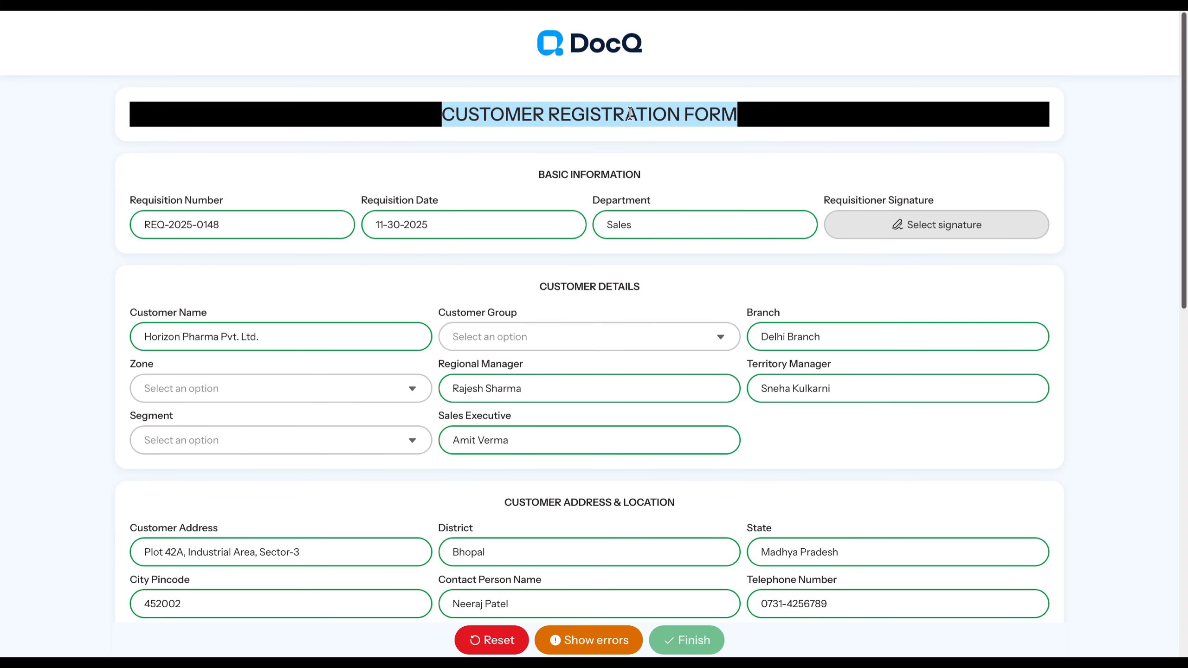
click(770, 125)
scroll(711, 225, down, 8)
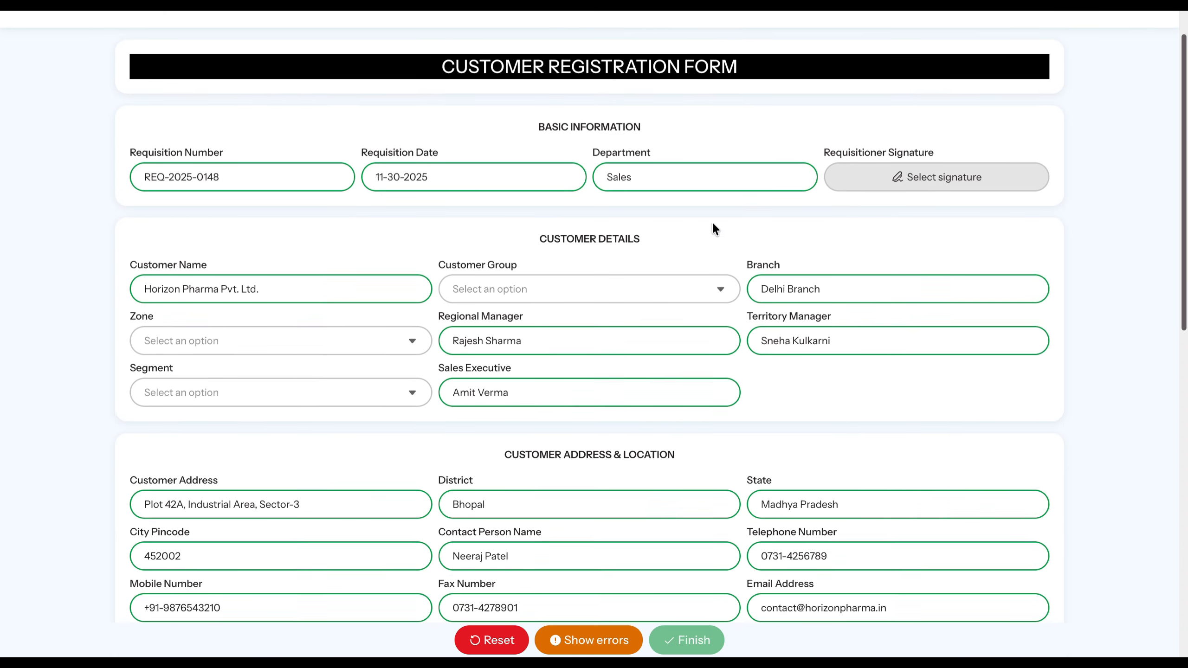
scroll(666, 239, down, 7)
scroll(715, 279, down, 1)
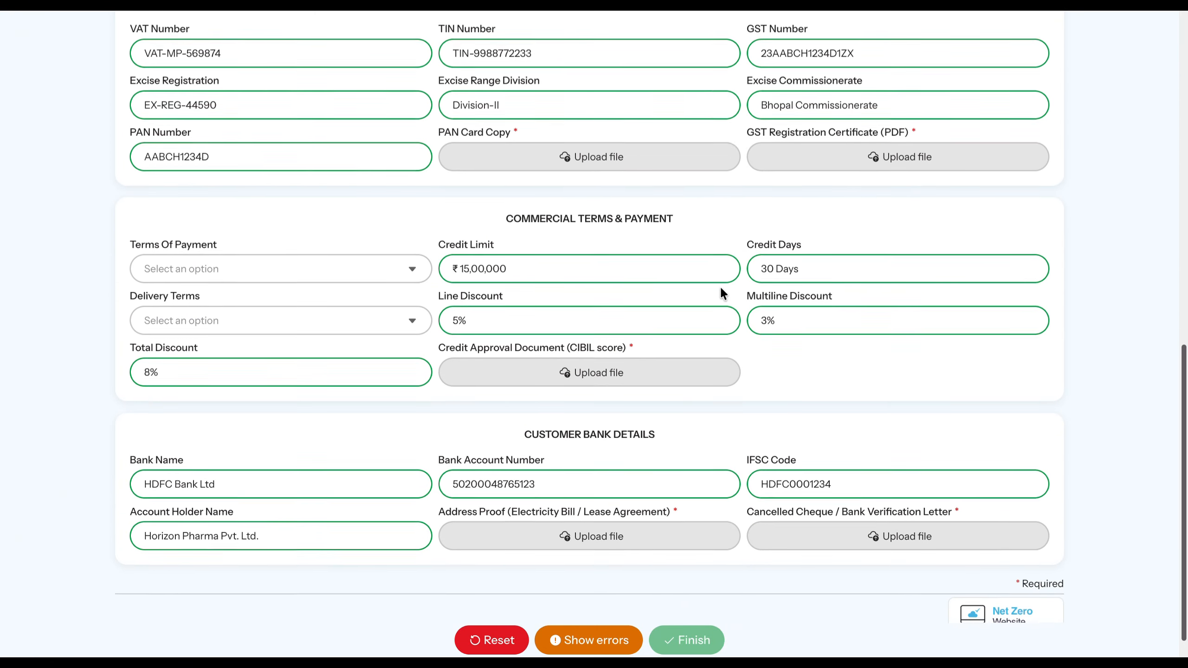
scroll(720, 283, up, 15)
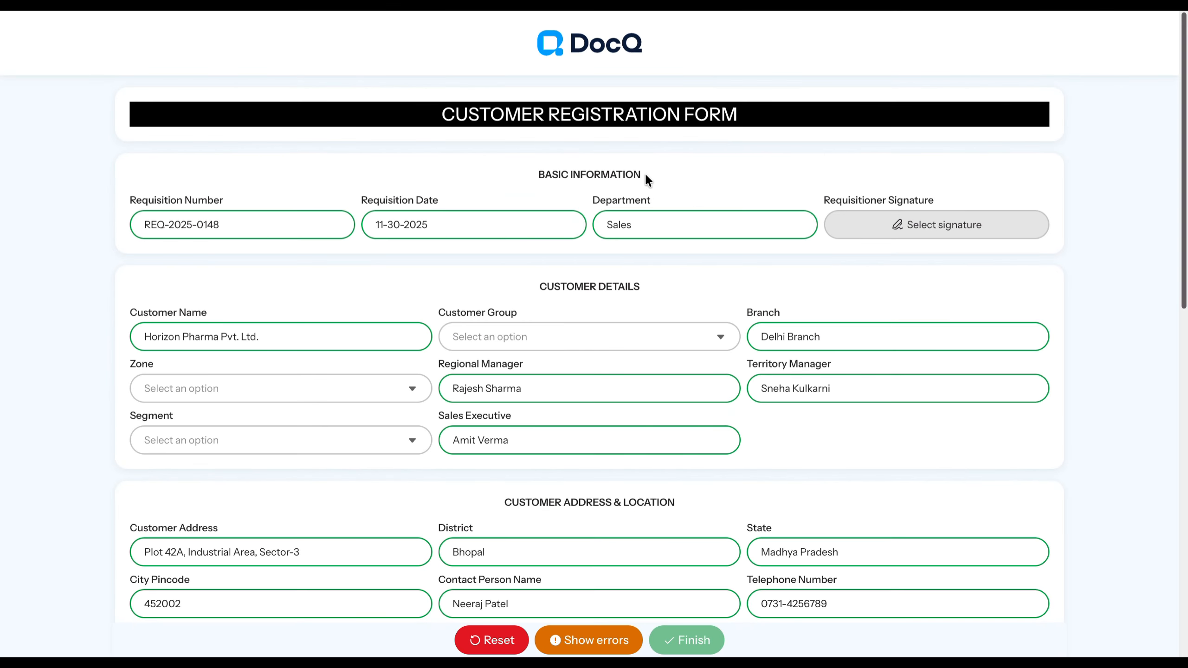
- Add a pre-defined requisitioner signature in Basic Information using the signer's full name and initials
drag(645, 175, 494, 175)
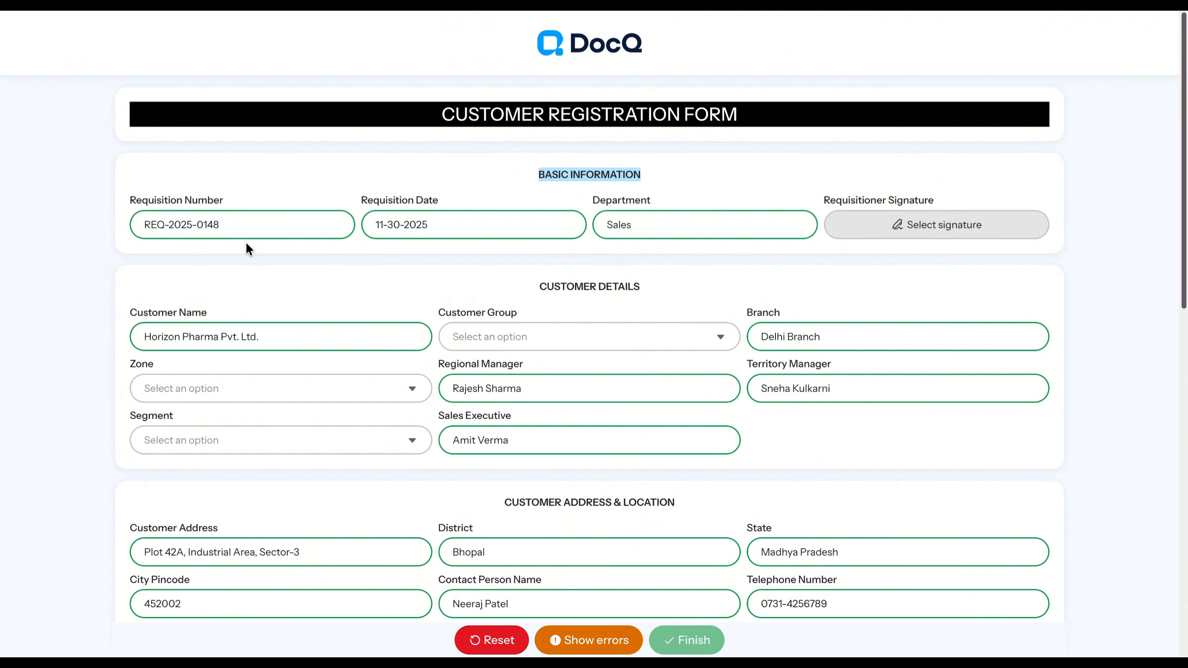
click(869, 234)
click(498, 189)
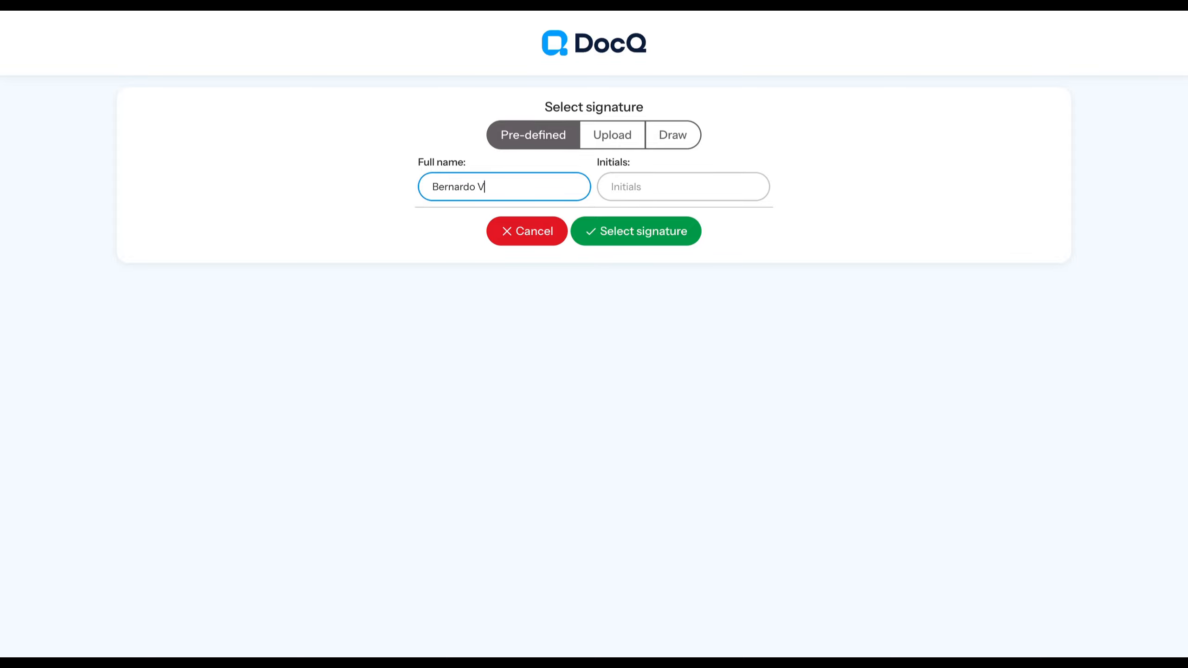
key(Tab)
text(BV)
click(582, 233)
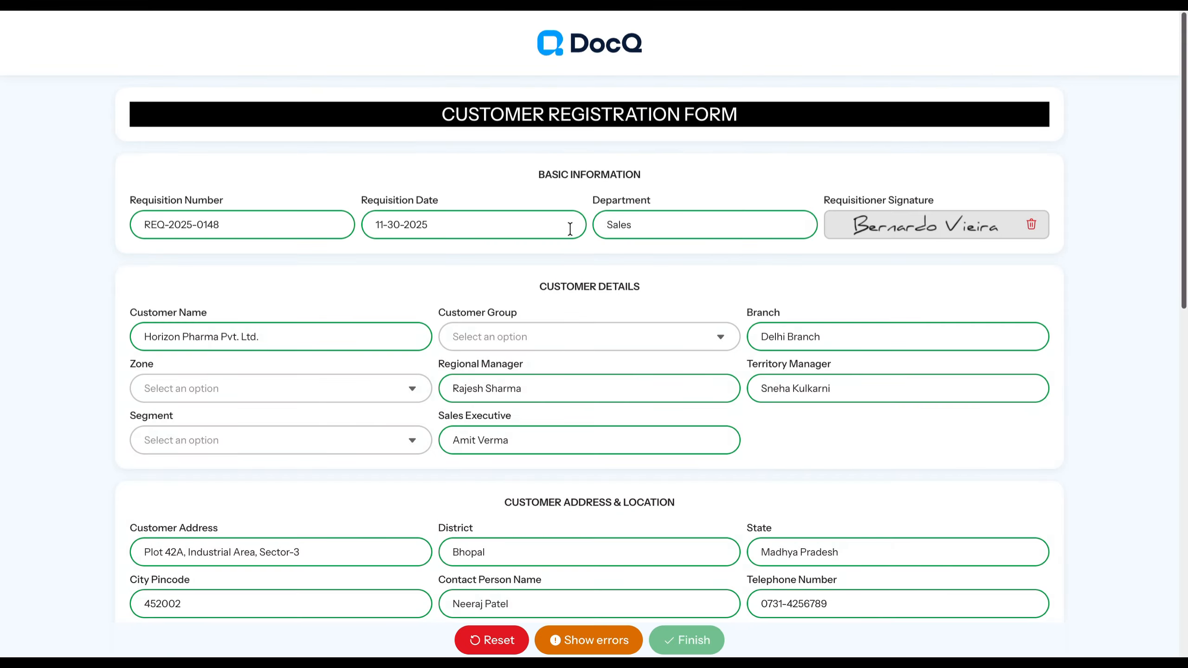
- In Customer Details, set Customer Group to Corporate, Zone to North and Segment to Instt. Auto
drag(616, 284, 555, 280)
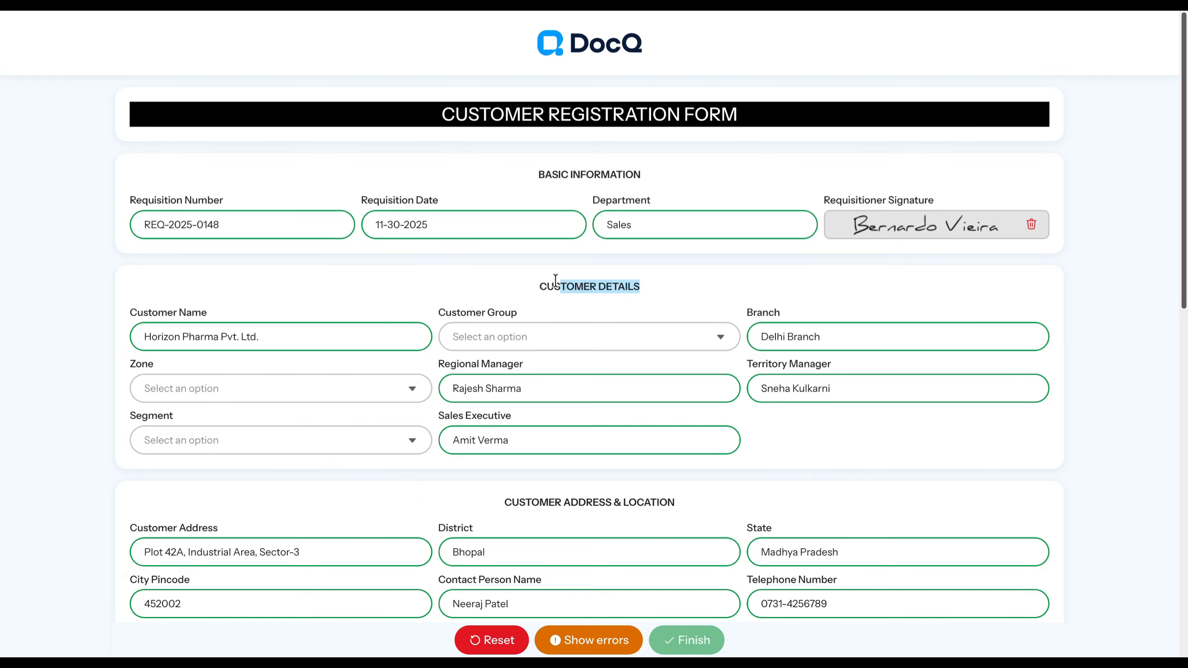
click(461, 329)
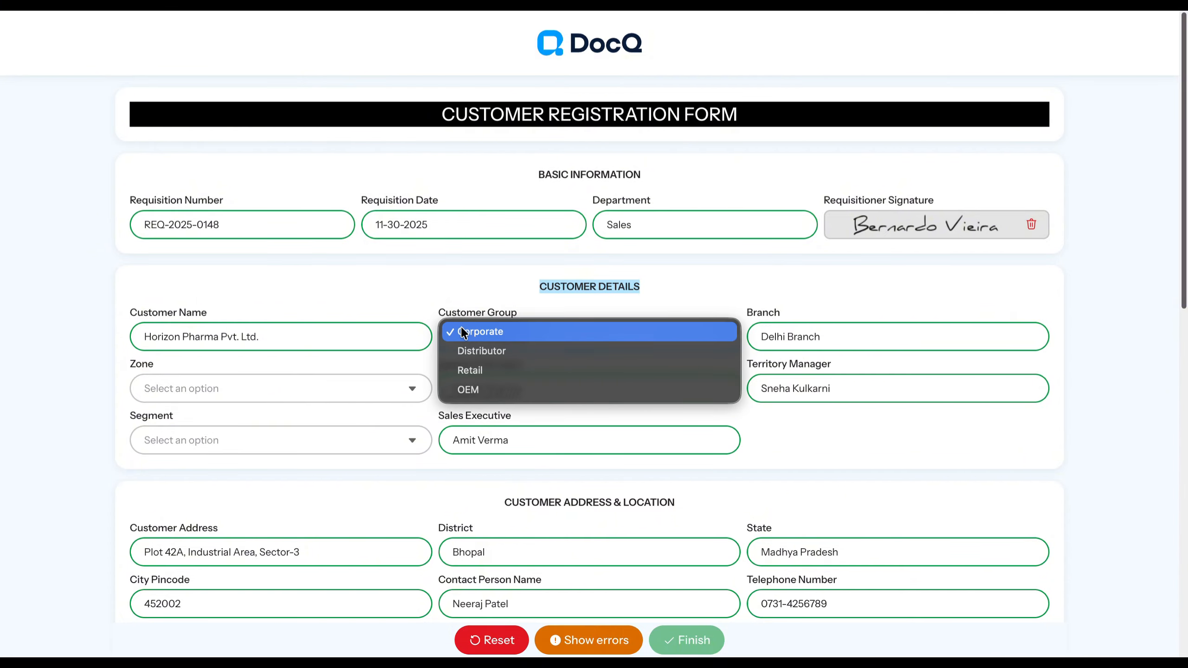
click(464, 336)
click(397, 388)
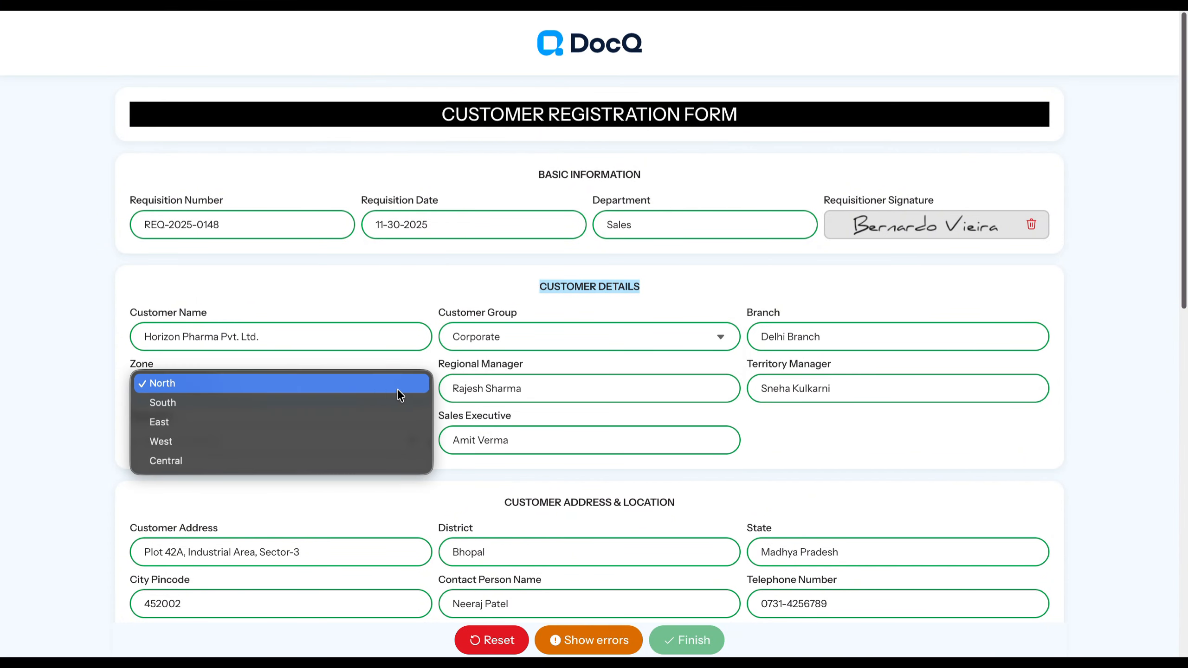
click(362, 384)
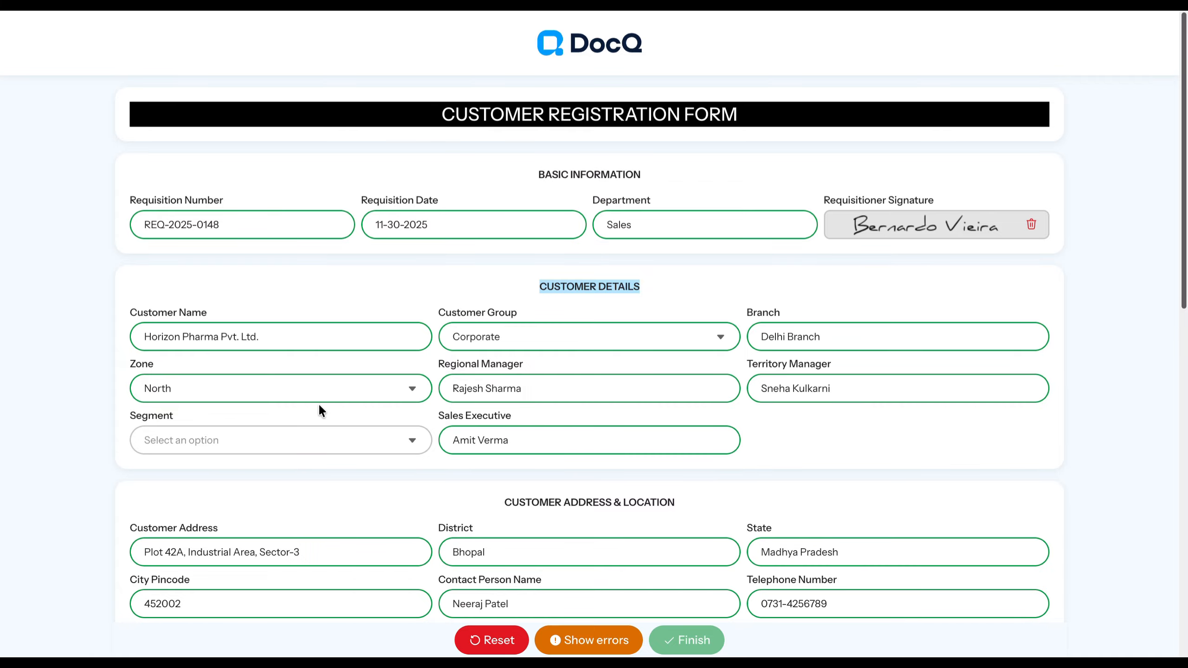
click(304, 439)
click(293, 433)
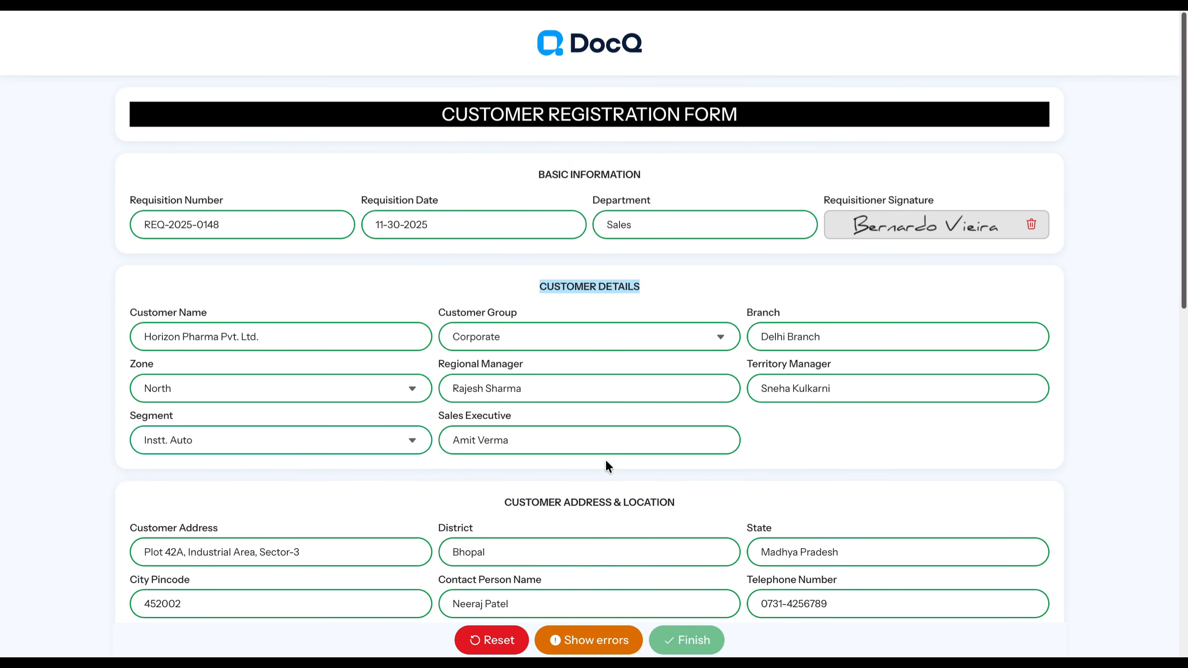
- Attach Pan Card Sample.jpg as the PAN card copy and Sample_GST_Registration_Format_Proviconn.pdf as the GST registration certificate
scroll(605, 374, down, 3)
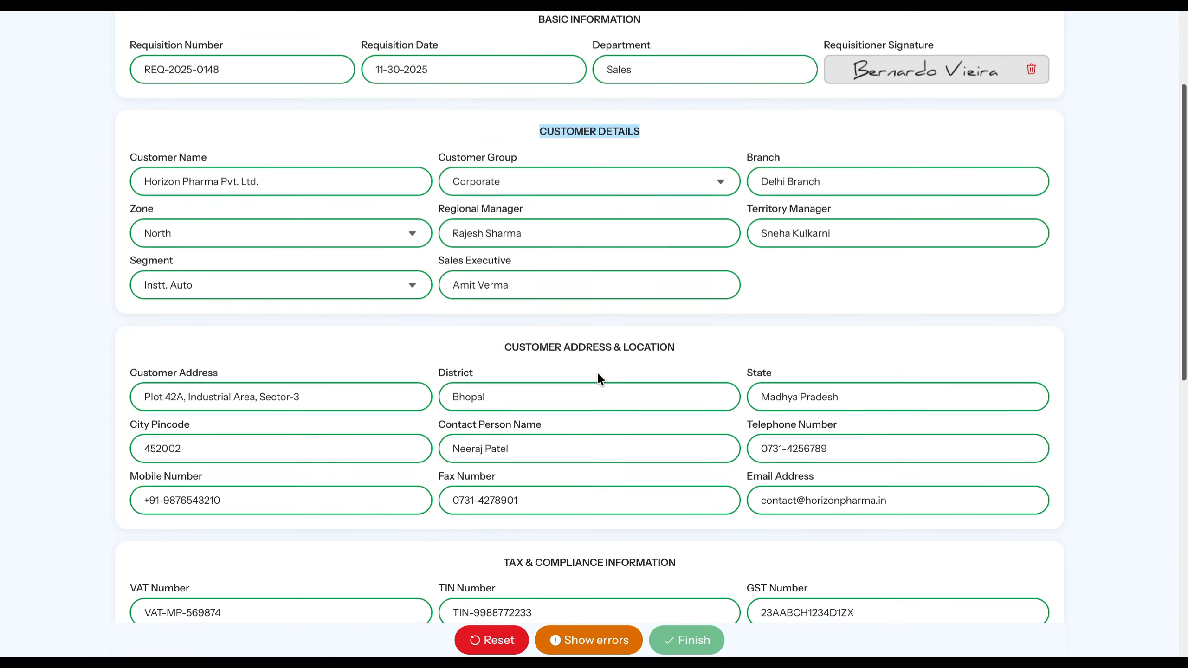
scroll(598, 374, down, 3)
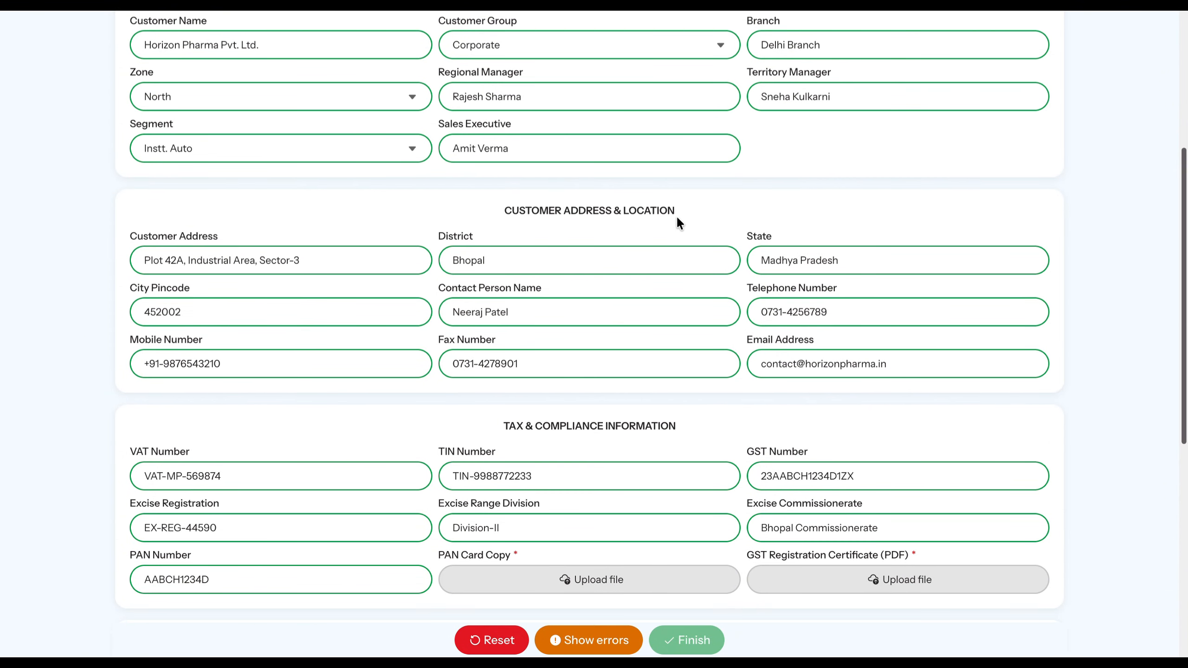
drag(678, 218, 497, 189)
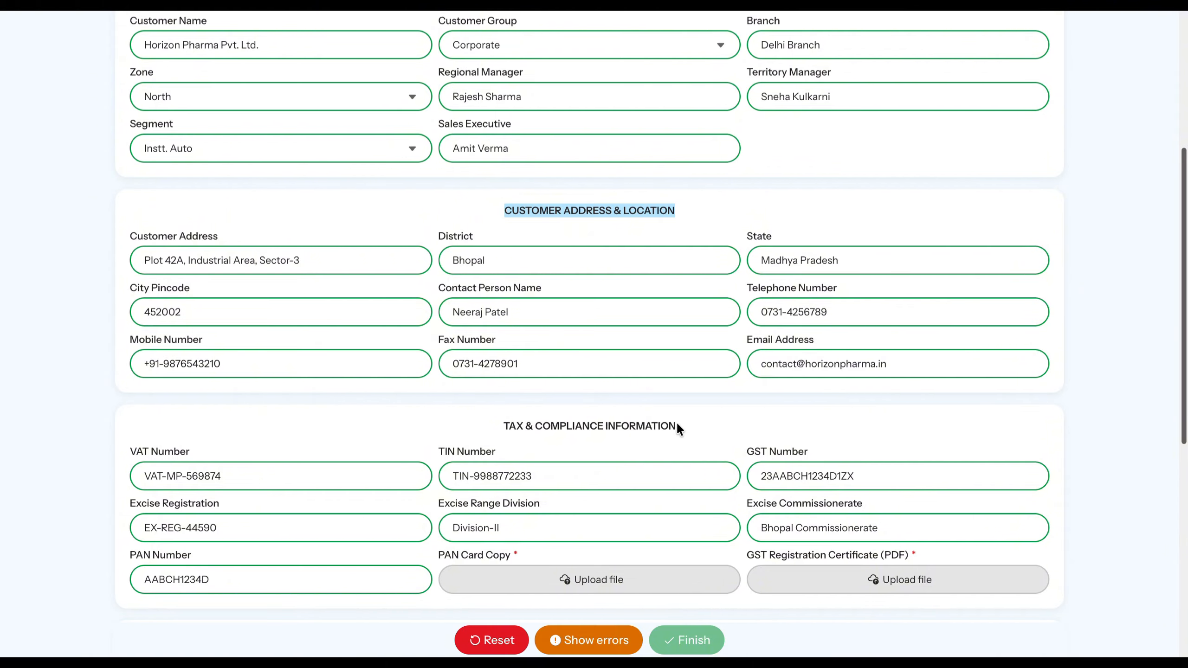
drag(677, 426, 537, 422)
scroll(478, 340, down, 6)
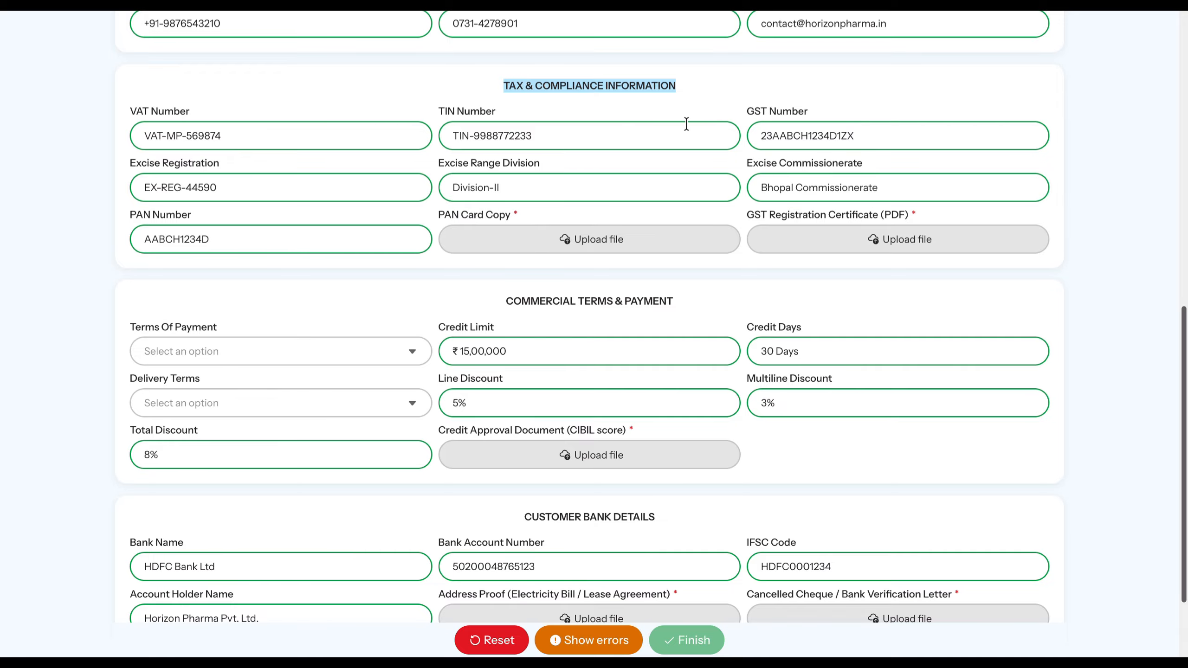
click(503, 234)
click(464, 271)
click(901, 488)
click(786, 239)
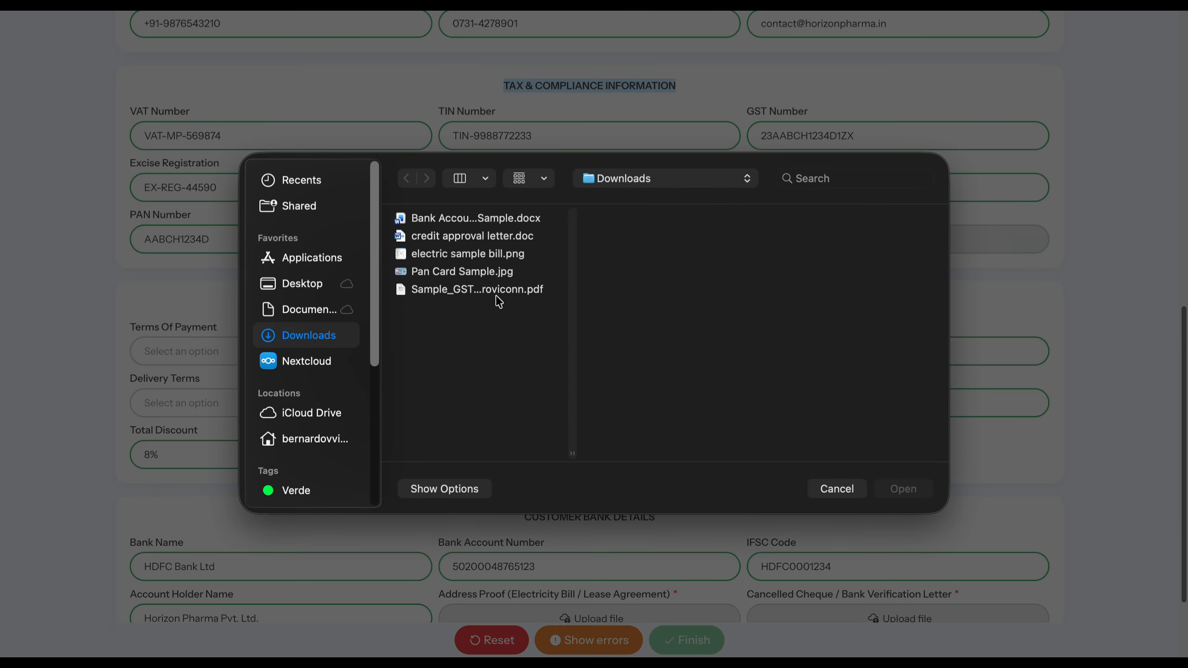
click(485, 289)
click(904, 489)
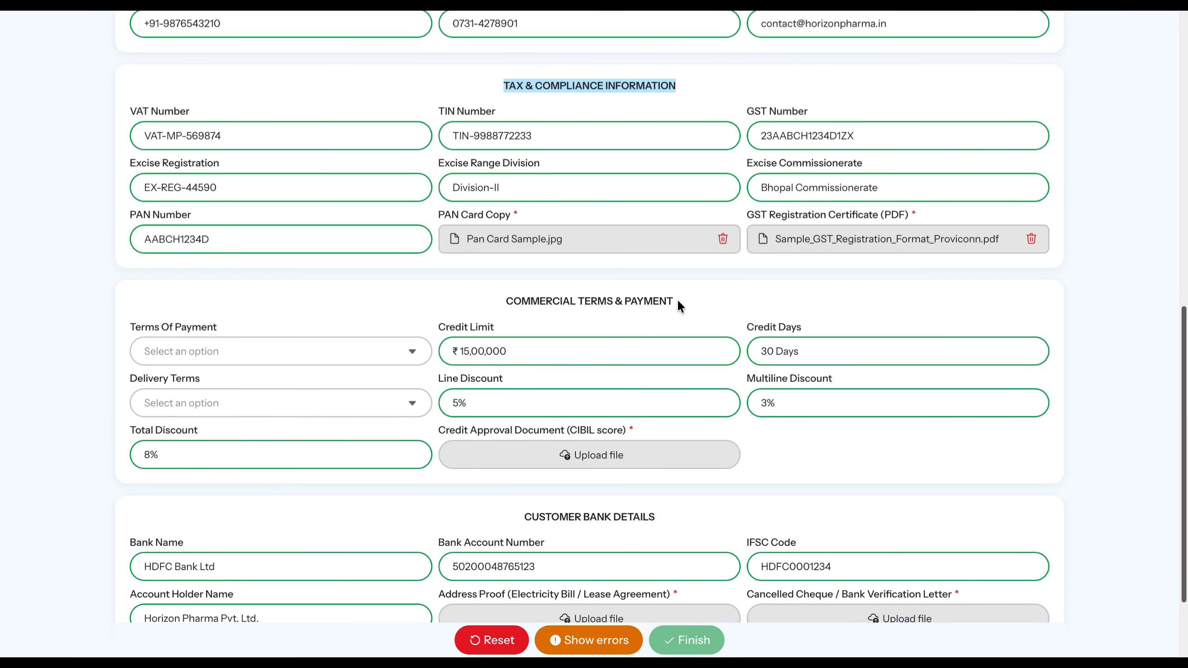
- Set Terms Of Payment to COD and Delivery Terms to FOB, and attach credit approval letter.doc as the credit approval document
drag(677, 300, 502, 297)
click(374, 342)
click(351, 348)
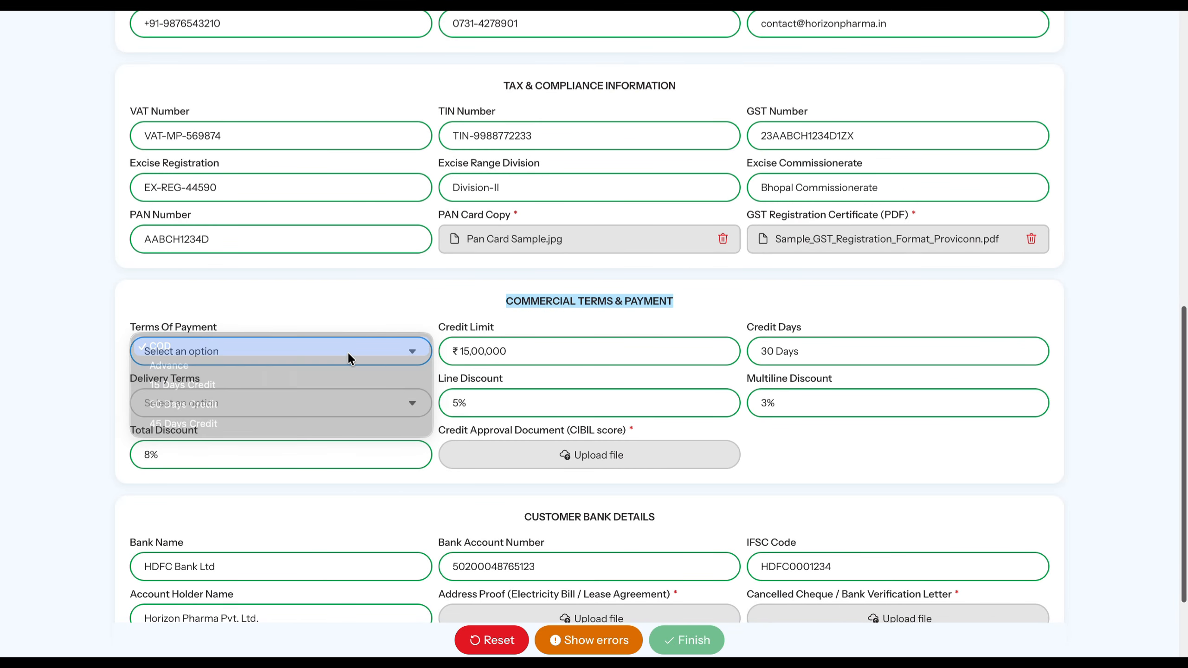
click(335, 397)
click(334, 399)
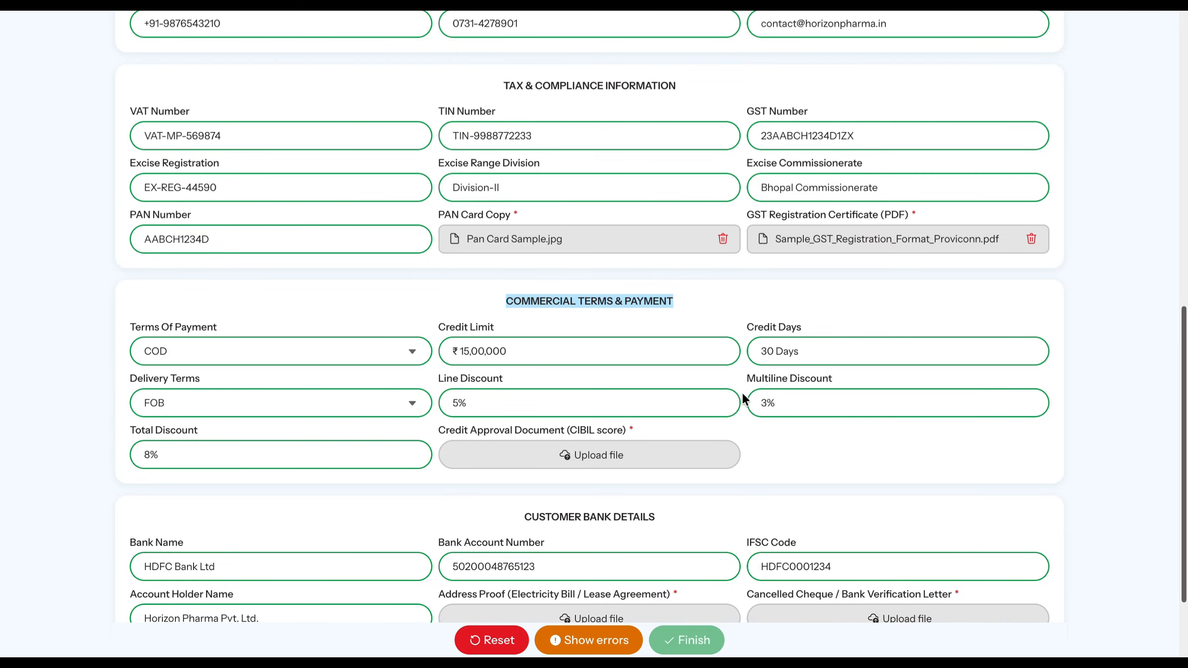
click(696, 449)
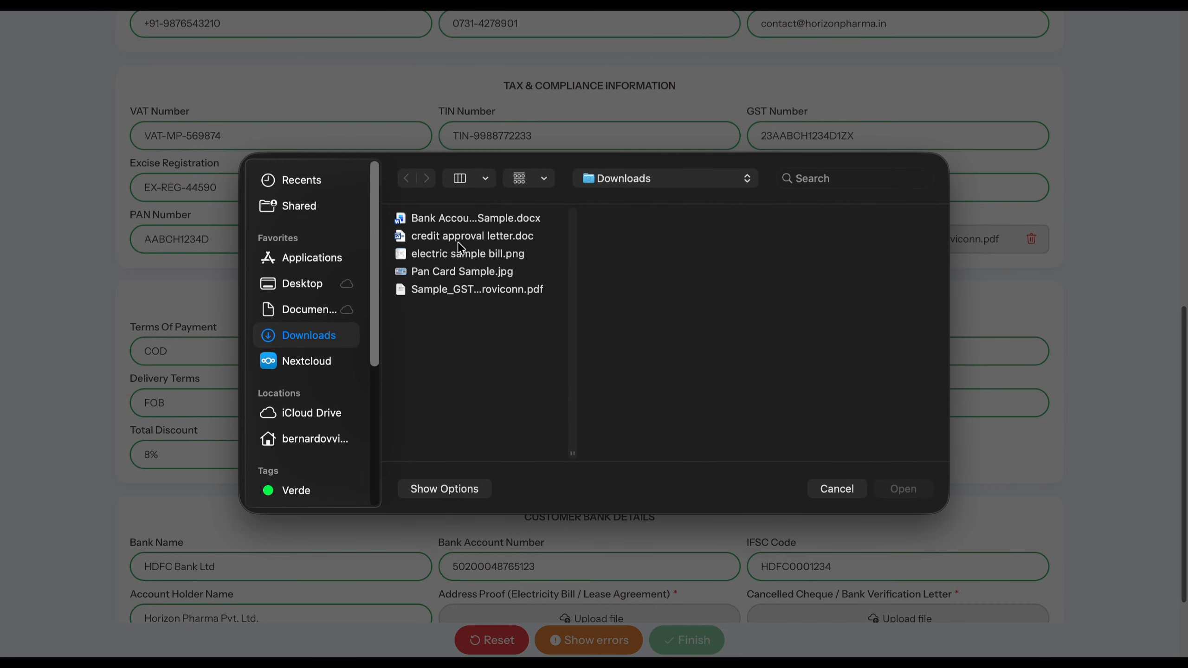
double_click(477, 231)
- Attach electric sample bill.png as address proof and Bank Accounts Verification Lette Sample.docx as the bank verification letter, and submit the form
scroll(534, 297, down, 3)
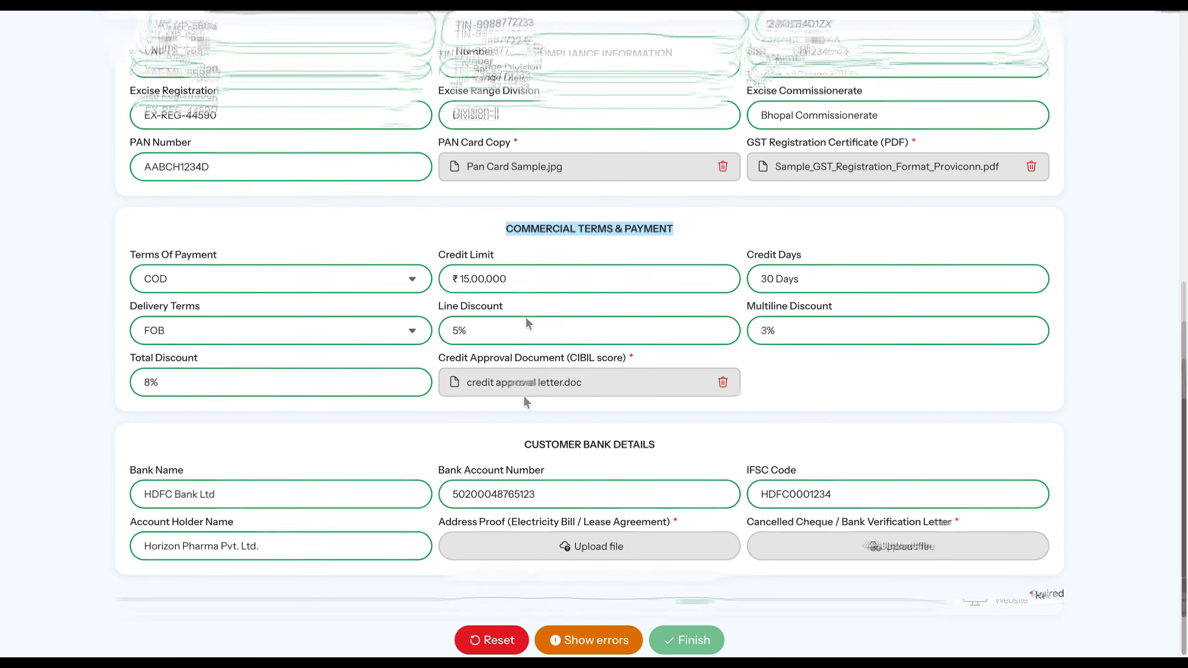
drag(656, 405, 530, 389)
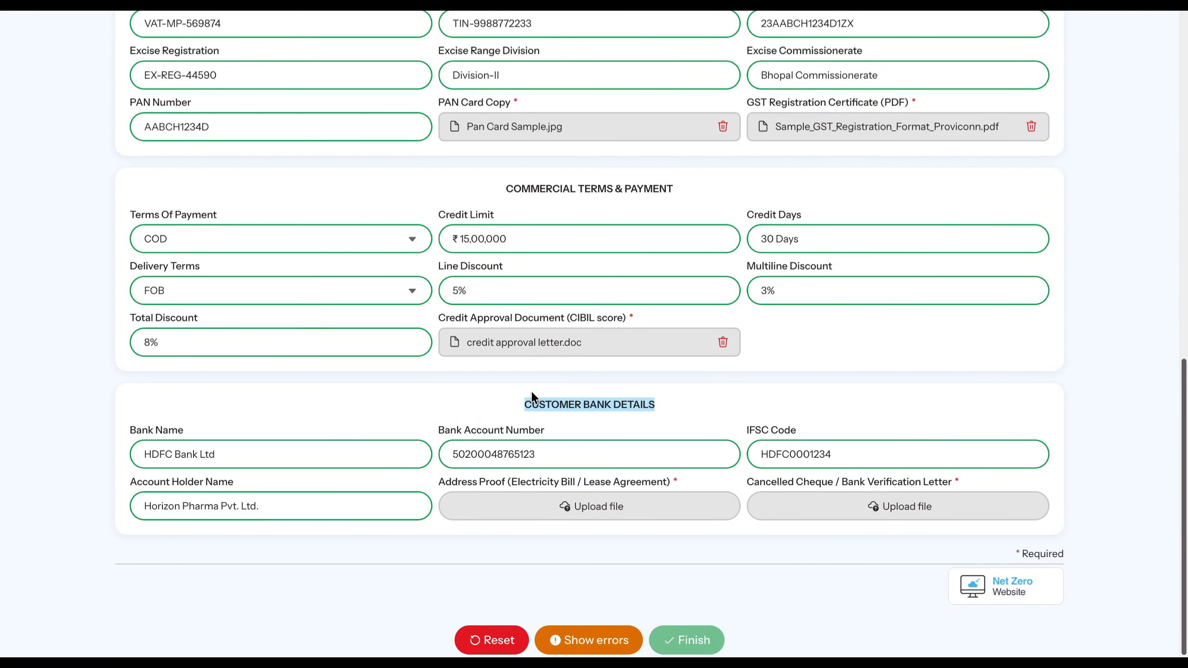
click(461, 511)
double_click(434, 254)
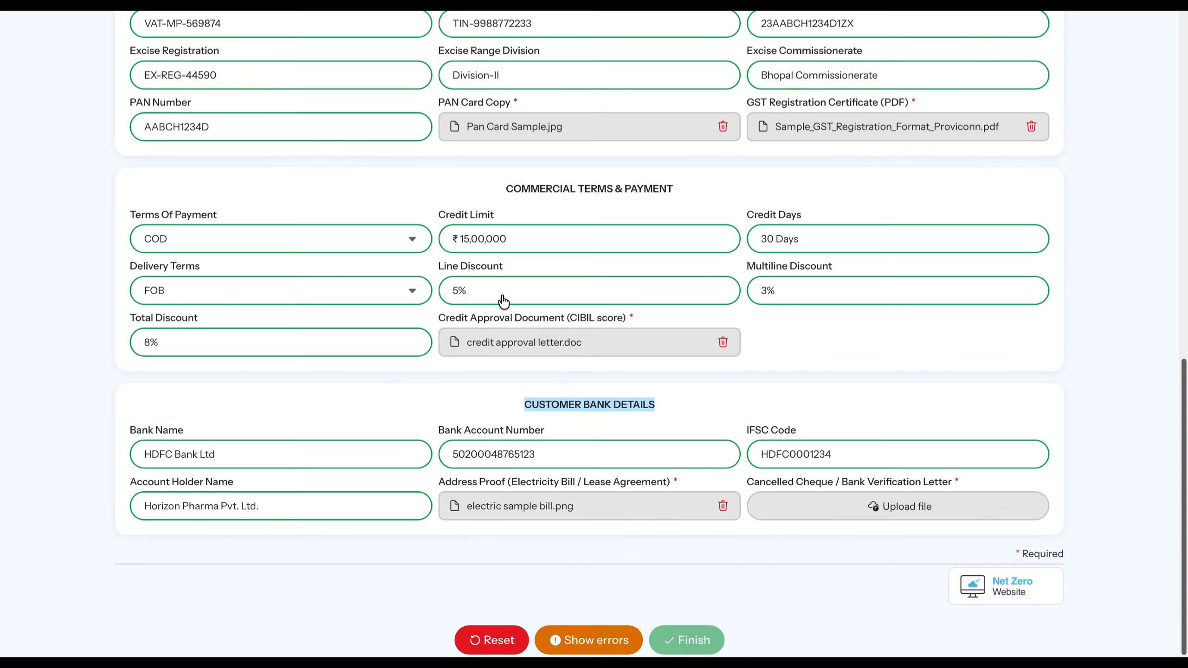
click(772, 498)
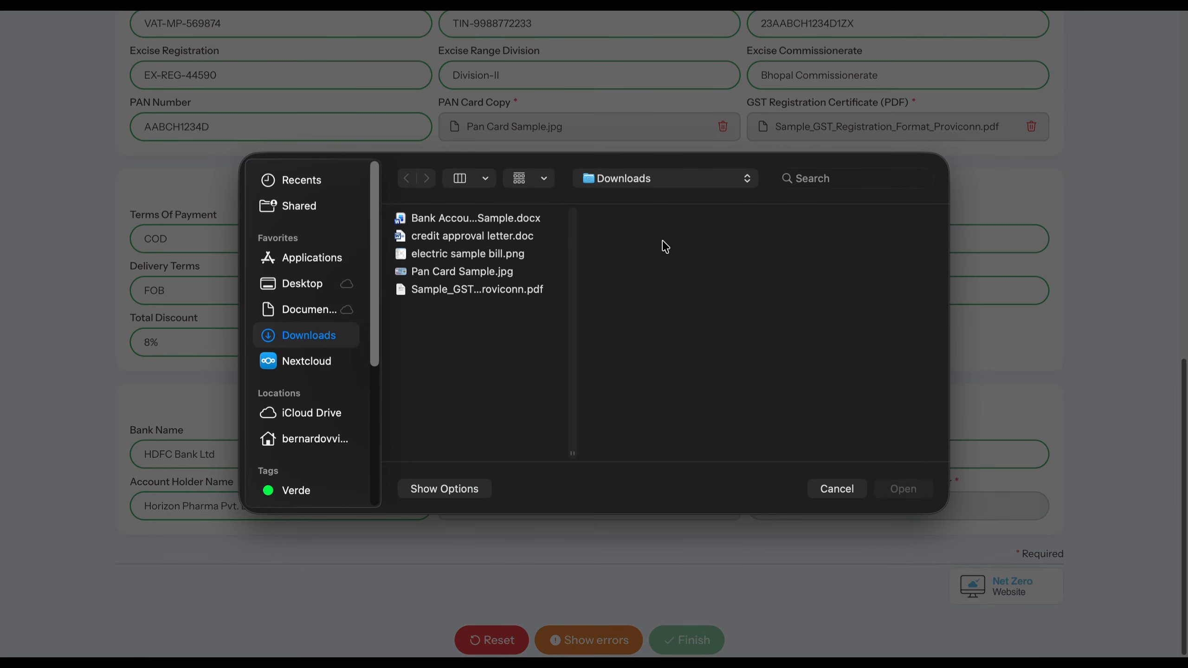
double_click(468, 223)
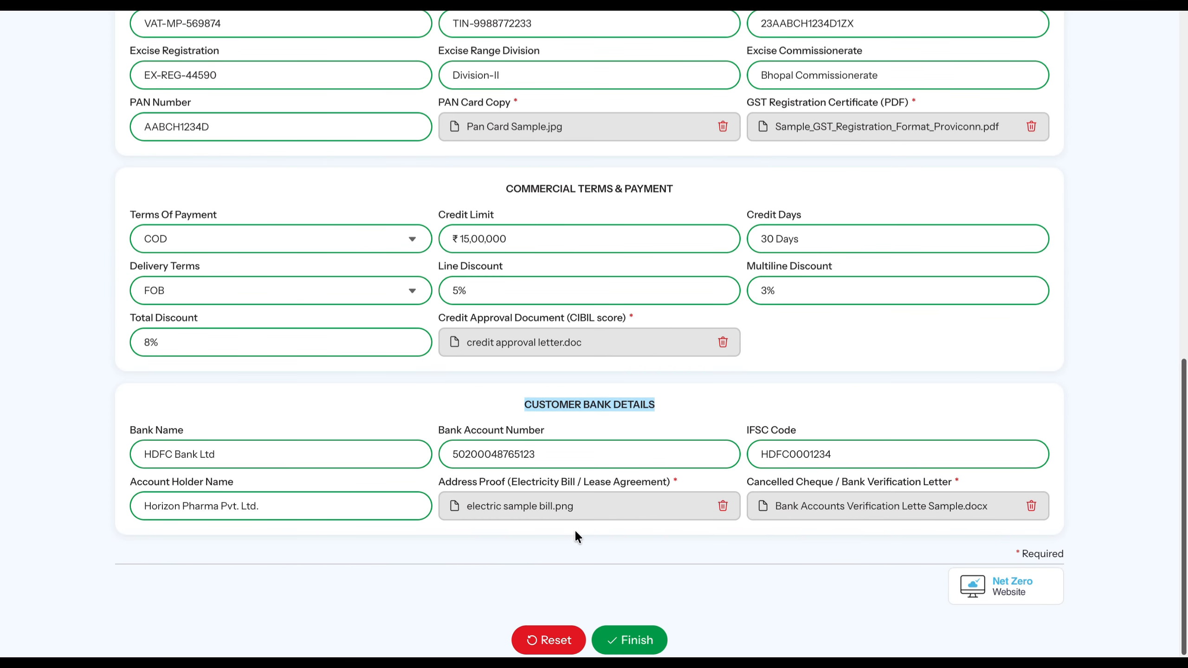
click(622, 639)
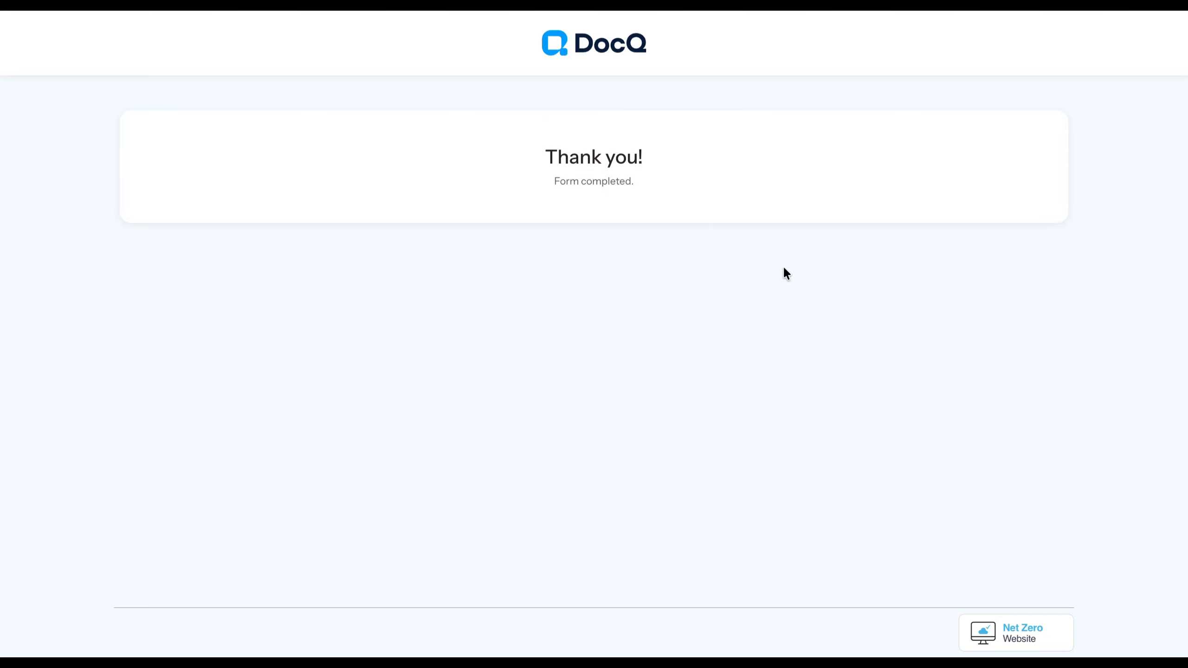
- Switch to Gmail, open the unread DocQ e-mail about the Customer Registration and view the document waiting for approval
drag(360, 180, 144, 180)
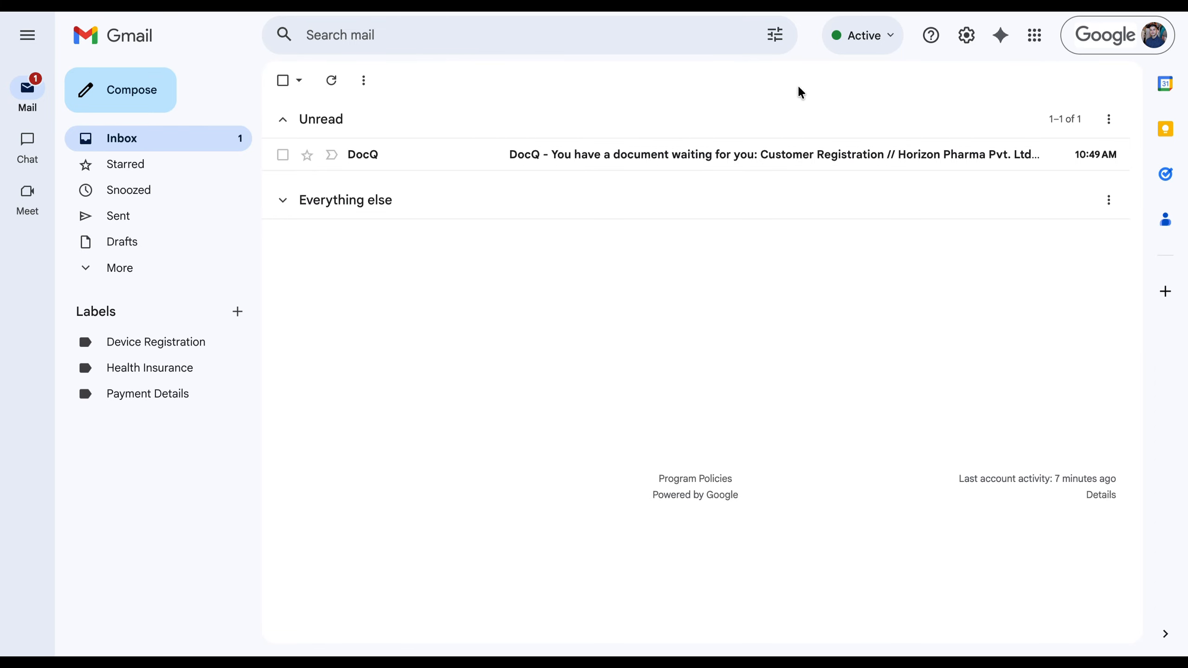
click(629, 153)
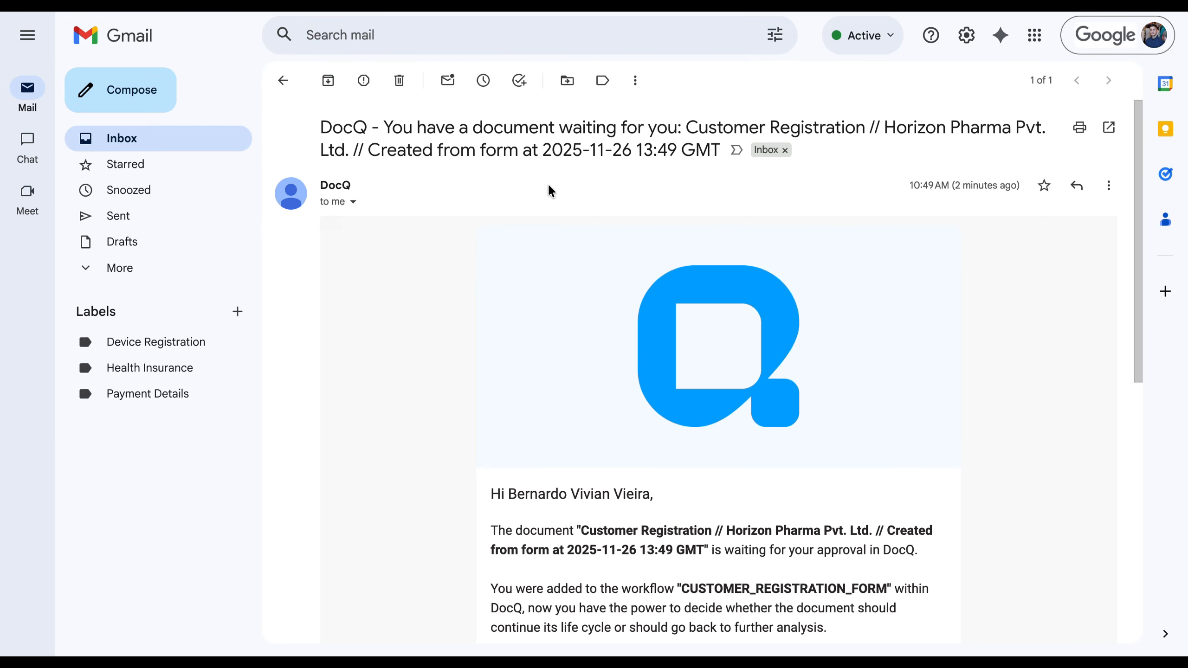
scroll(591, 268, down, 7)
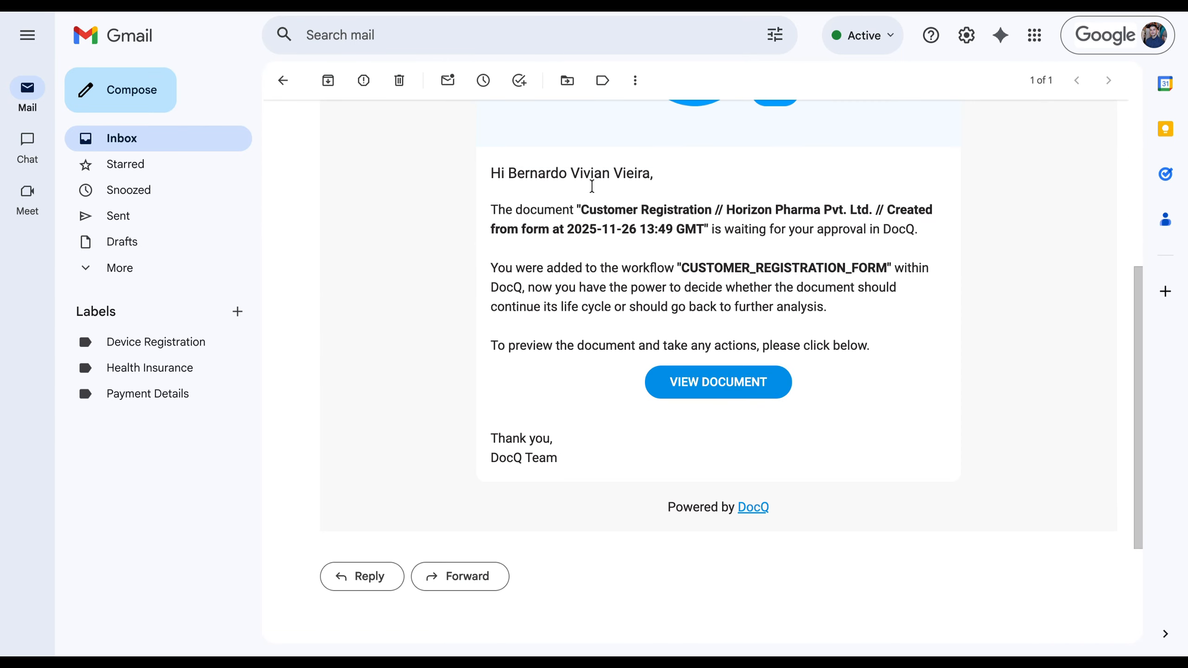
click(683, 391)
scroll(493, 424, down, 10)
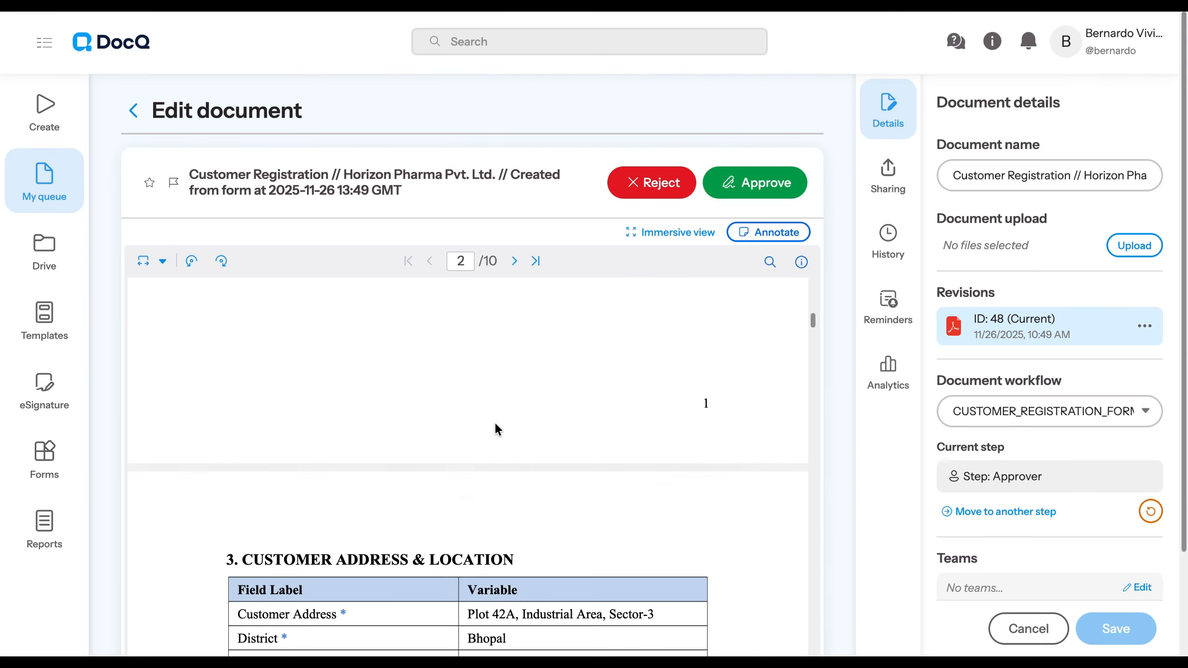
- Approve and sign the customer registration document, placing the signature below the closing line on page 3
click(755, 183)
scroll(559, 394, down, 20)
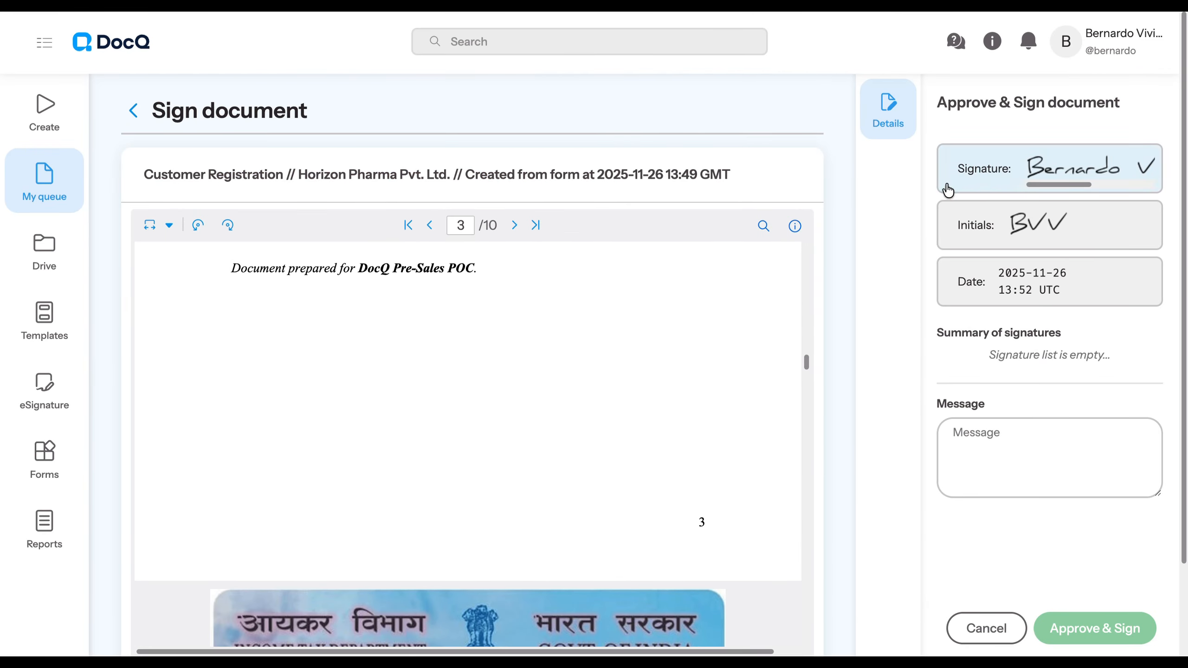
drag(949, 187, 253, 303)
click(1094, 628)
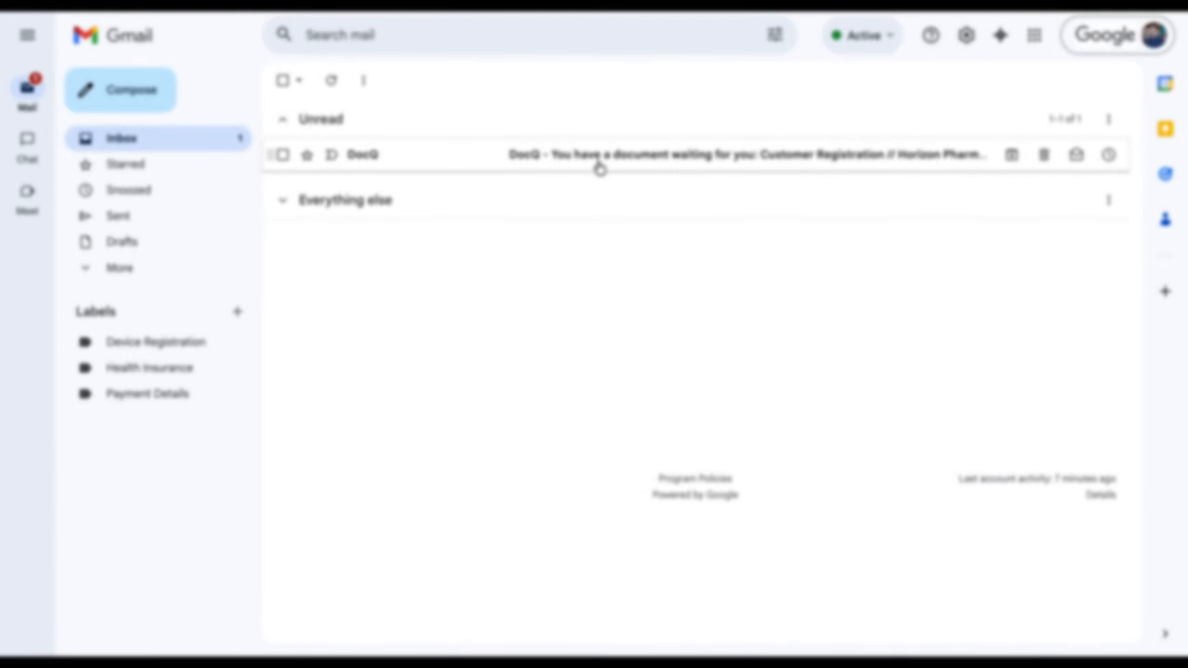
- Return to Gmail and open the document from the newest DocQ approval e-mail for the Creator in AX step
click(594, 164)
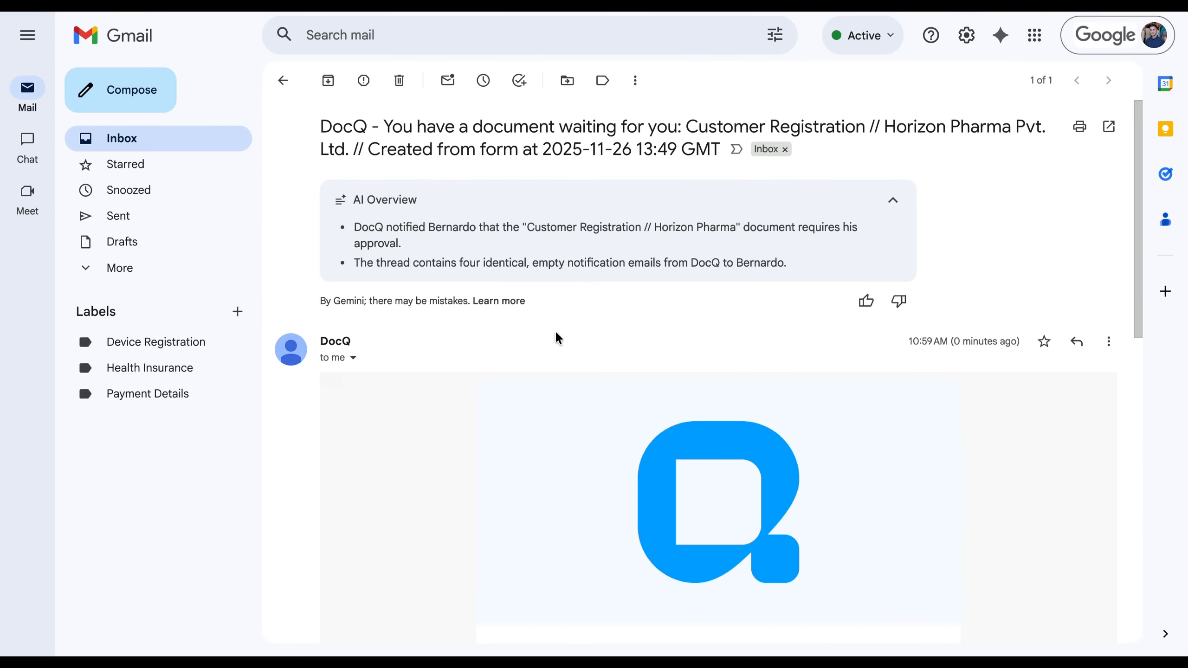
scroll(753, 384, down, 8)
click(683, 322)
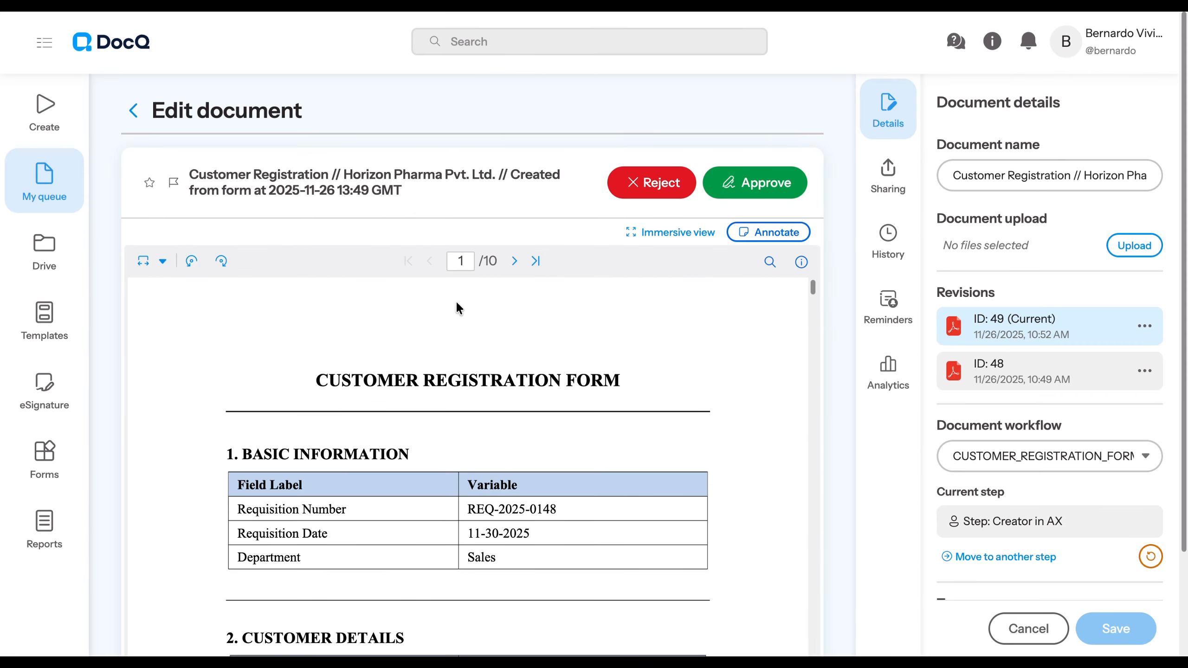
scroll(456, 446, down, 10)
- Approve and sign the Creator in AX step, placing the initials below the existing signature on page 3
click(762, 184)
scroll(523, 370, down, 6)
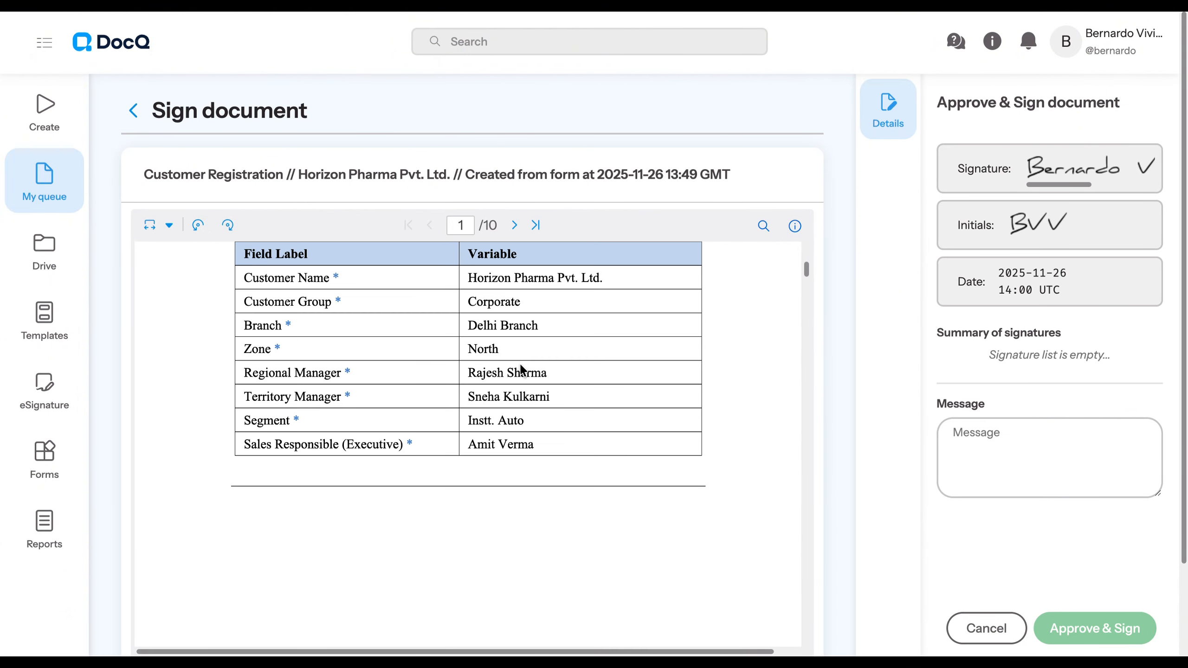
scroll(522, 370, down, 15)
click(978, 239)
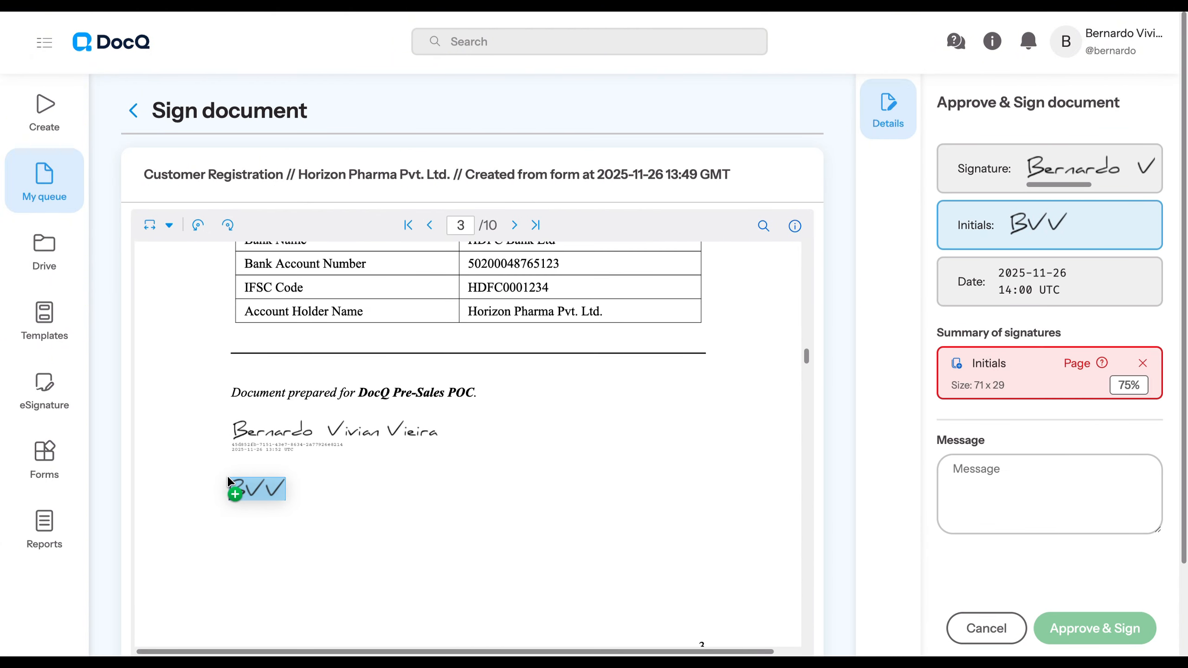
click(228, 482)
click(1087, 624)
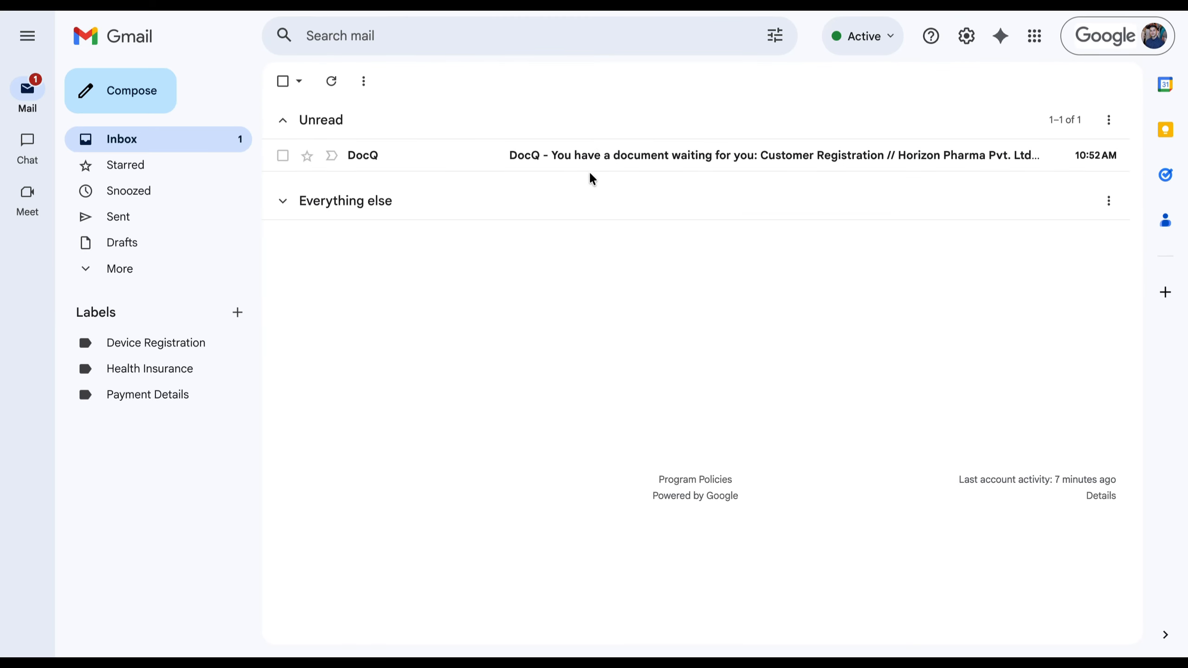
- Open the unread DocQ e-mail in Gmail and review its registration document through to the electricity bill on page 9
click(592, 159)
scroll(571, 284, down, 5)
click(657, 367)
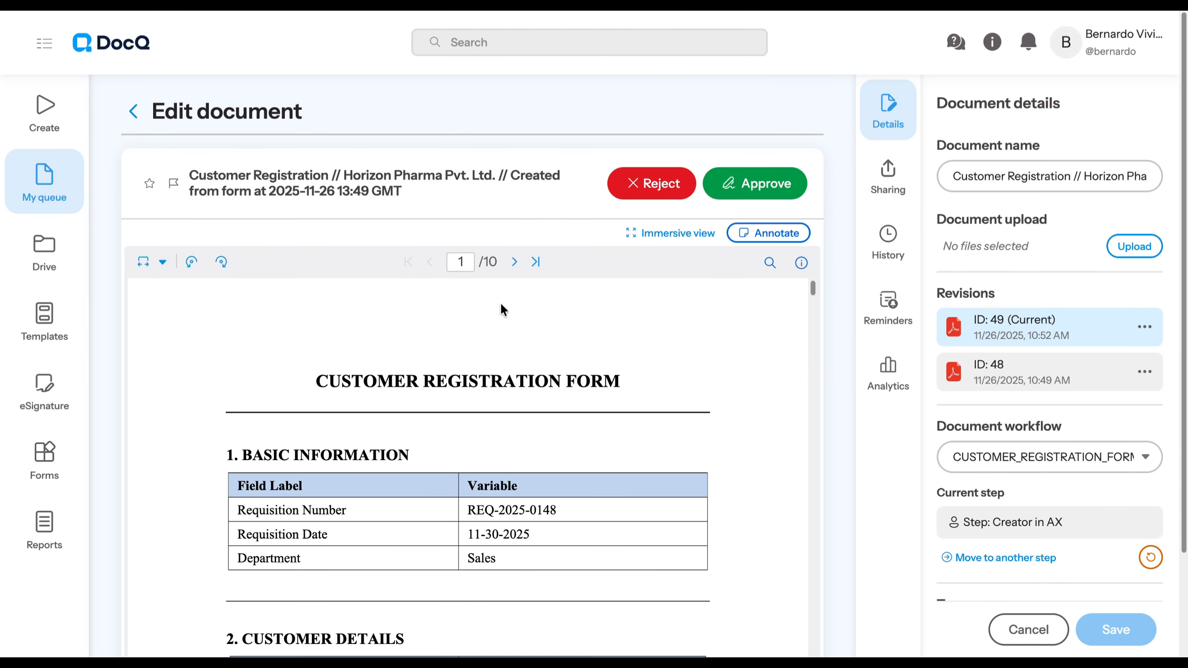
scroll(468, 422, down, 5)
- Reject the document with the message "proof of address not accepted"
click(643, 184)
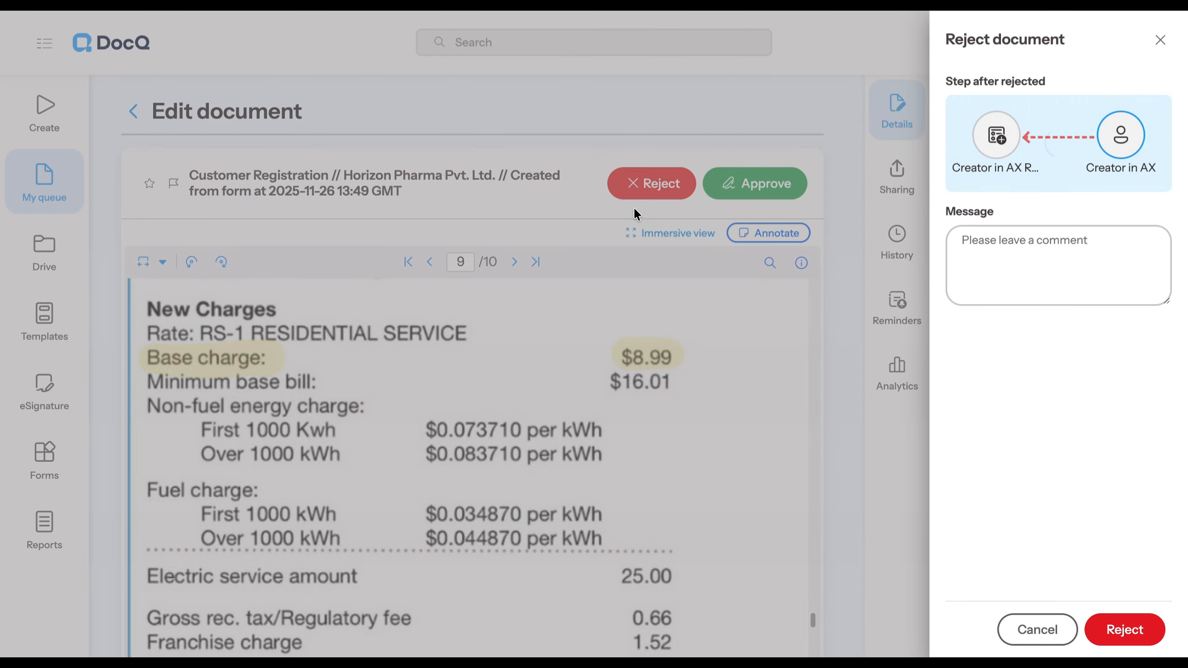
click(1083, 281)
text(proof of address not accepted)
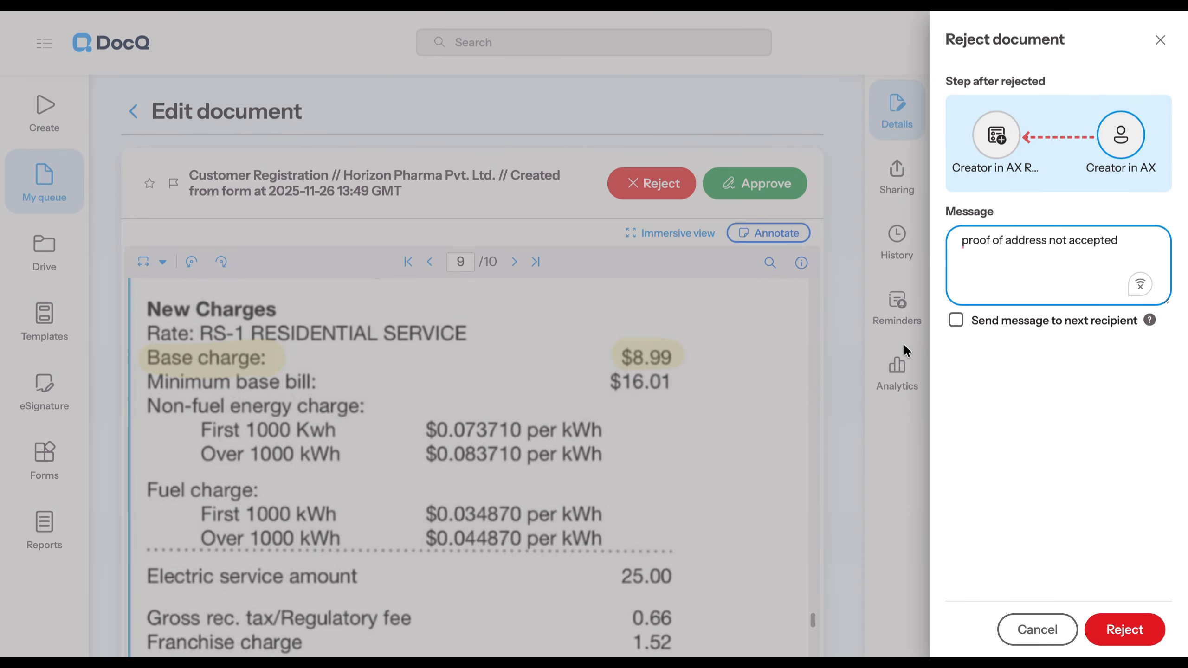
click(1124, 629)
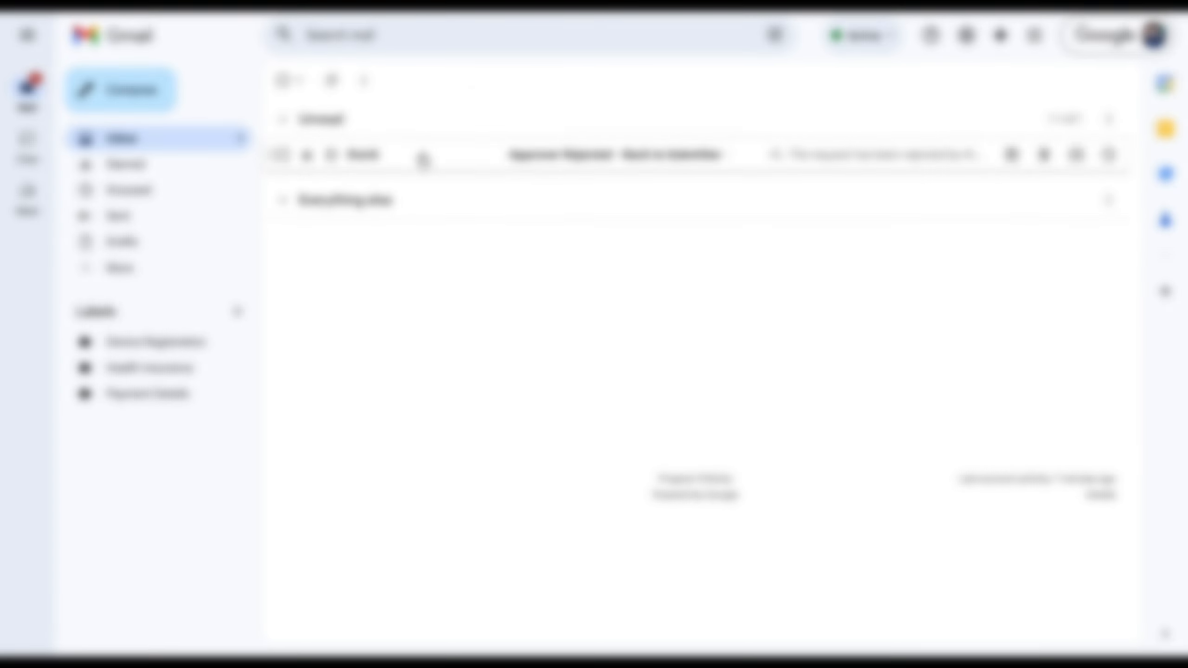
- Open the form from the "Approver Rejected - Back to Submitter" e-mail and create a pre-defined signature with the submitter's full name and initials
click(543, 160)
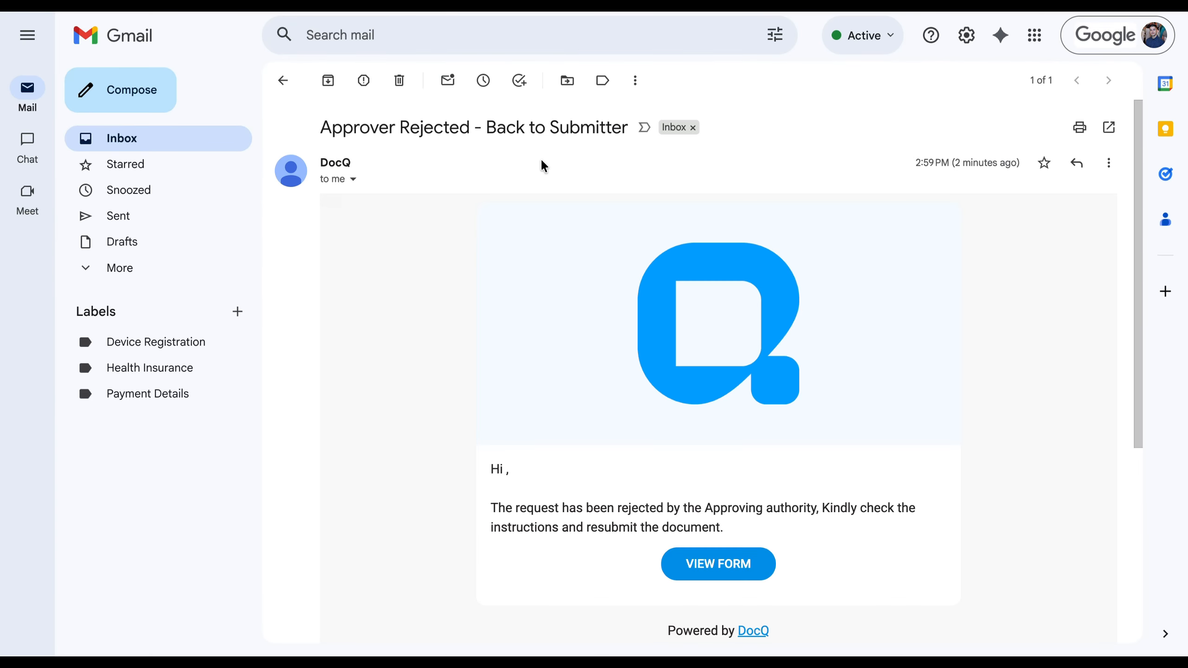
scroll(600, 335, down, 1)
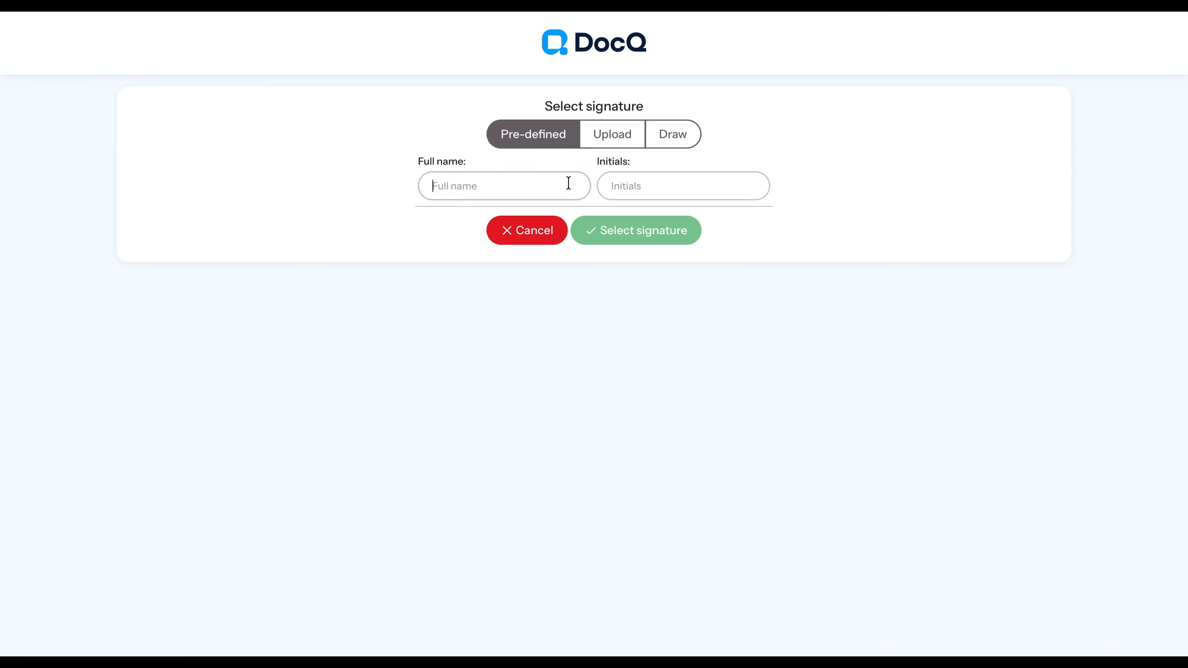
click(567, 183)
click(651, 197)
text(BV)
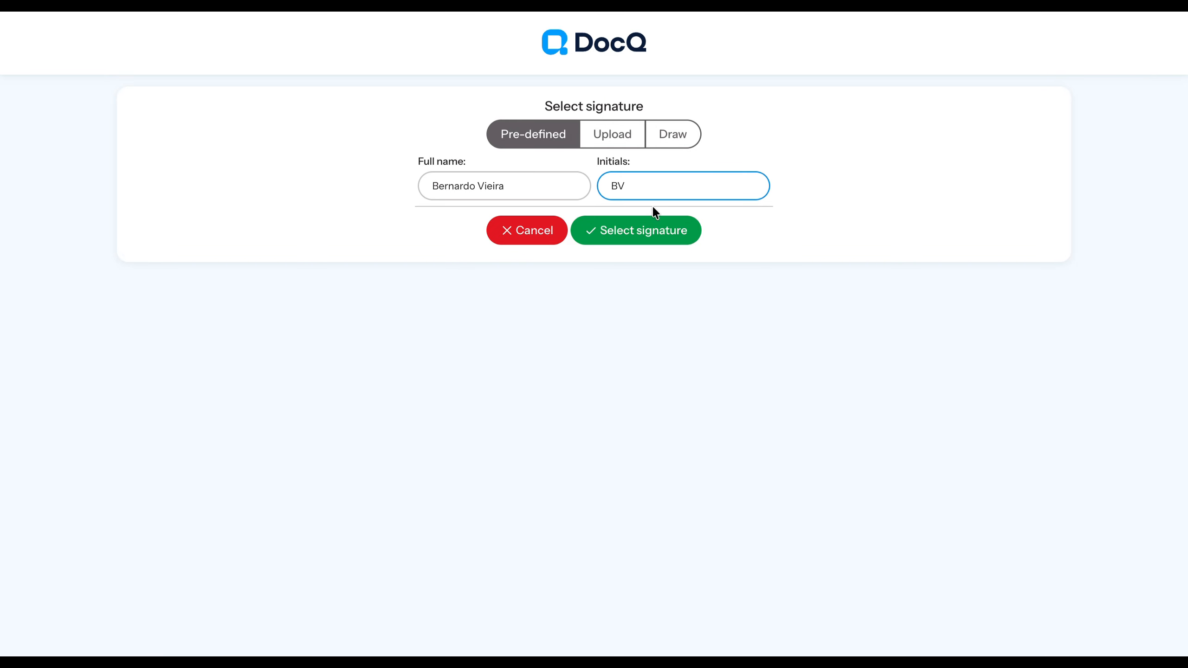
click(615, 231)
- Under Tax & Compliance Information, attach Pan Card Sample.jpg as PAN card copy and Sample_GST_Registration_Format_Proviconn.pdf as GST registration certificate
scroll(607, 283, down, 4)
scroll(499, 284, down, 5)
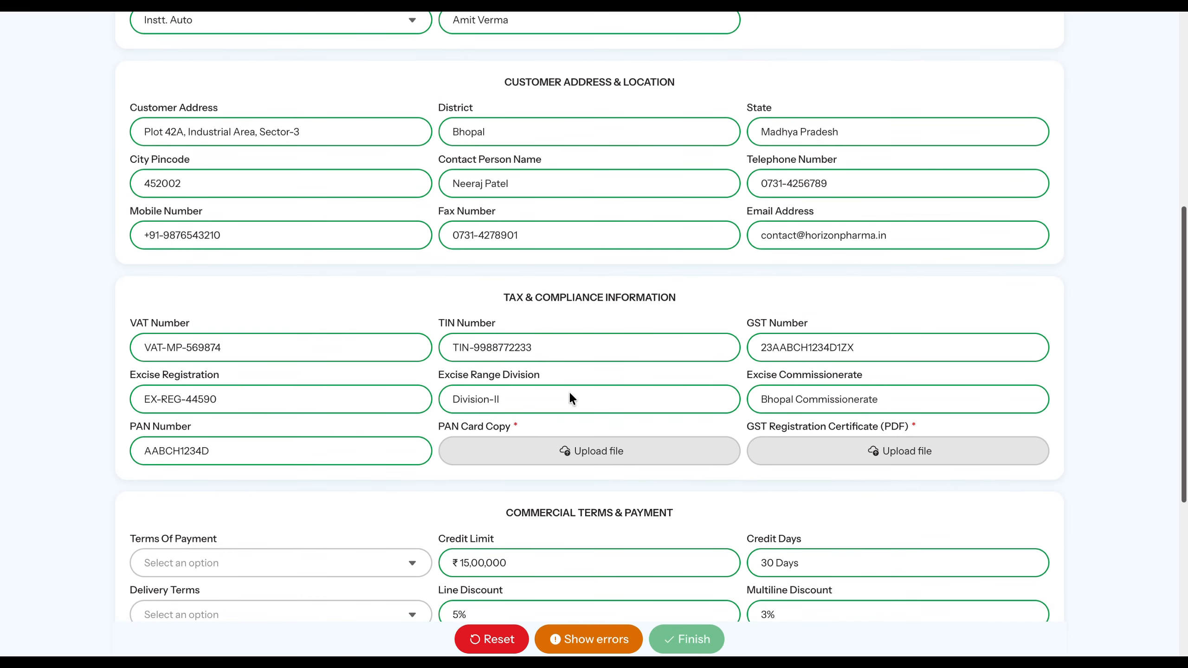
click(551, 451)
double_click(462, 270)
click(827, 467)
double_click(475, 288)
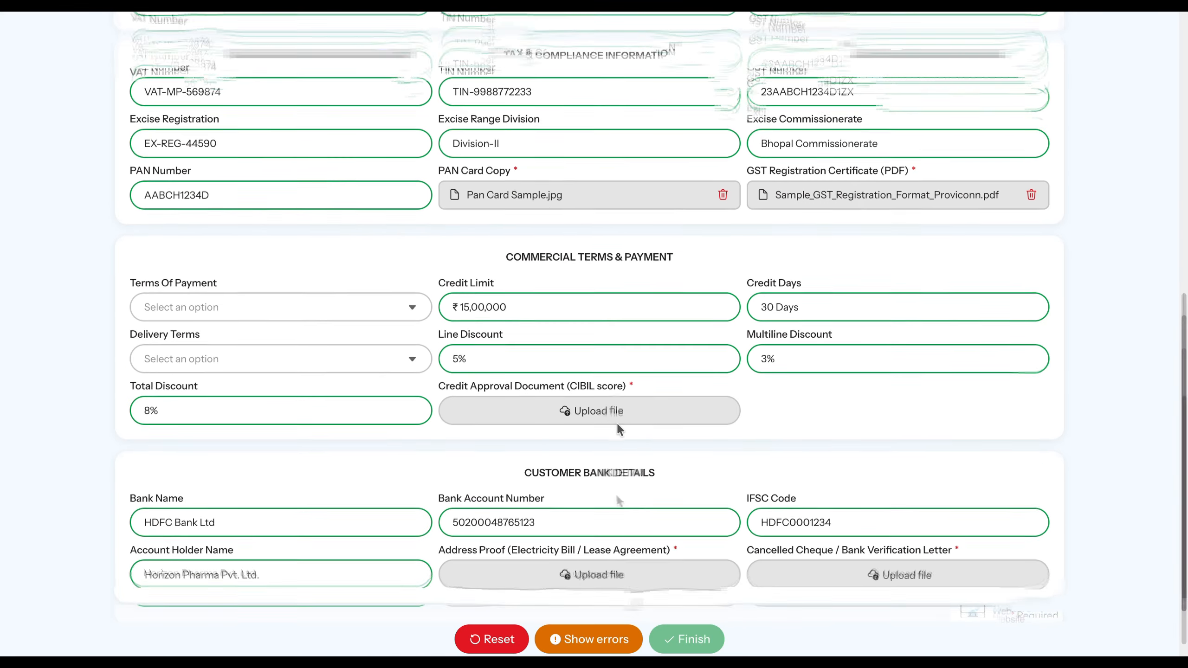
- Attach credit approval letter.doc as the Credit Approval Document (CIBIL score) under Commercial Terms & Payment
scroll(616, 422, down, 2)
click(608, 363)
double_click(472, 235)
- Attach electric sample bill.png as address proof and Bank Accounts Verification Lette Sample.docx as bank verification letter, and resubmit the form
click(499, 518)
double_click(442, 253)
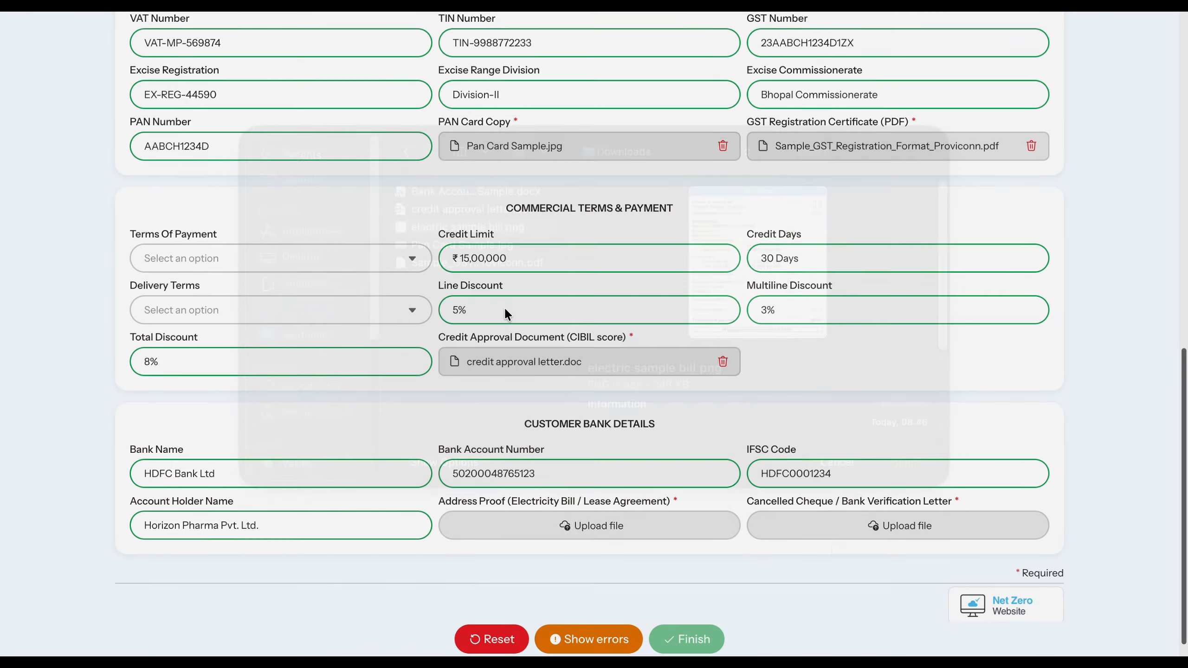
double_click(468, 217)
scroll(630, 544, down, 1)
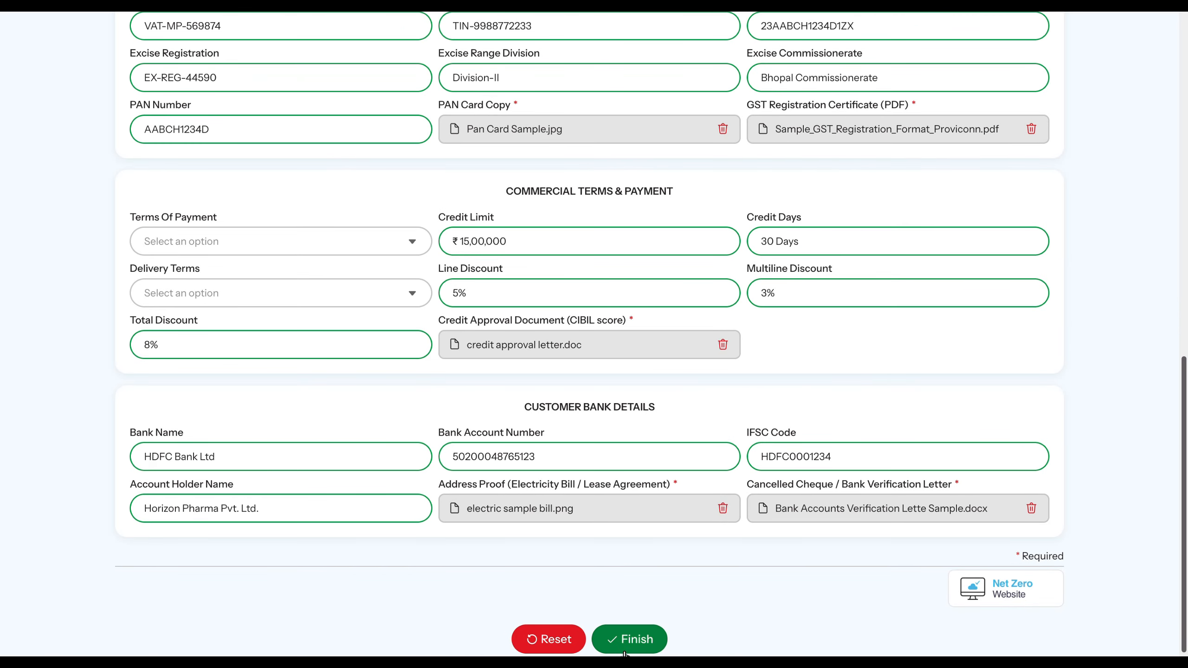
click(628, 637)
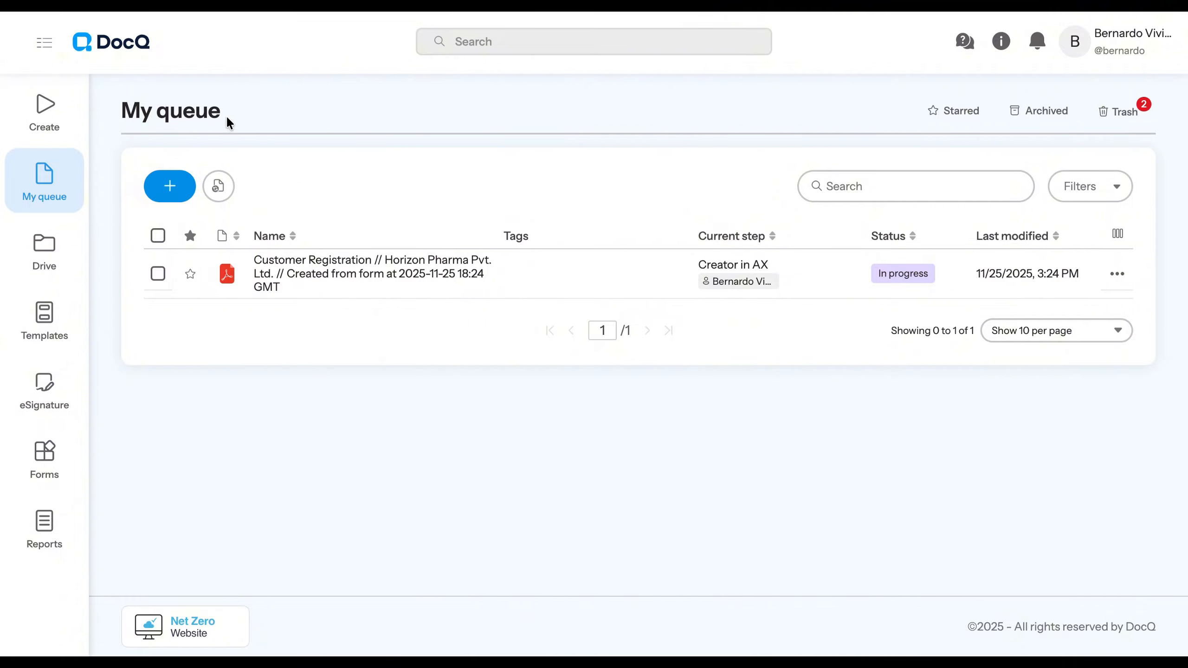
- From My queue, go to the Drive's R GROUP > CUSTOMER REQUEST folder and open the completed customer requisition document
drag(226, 117, 126, 112)
click(253, 124)
click(70, 253)
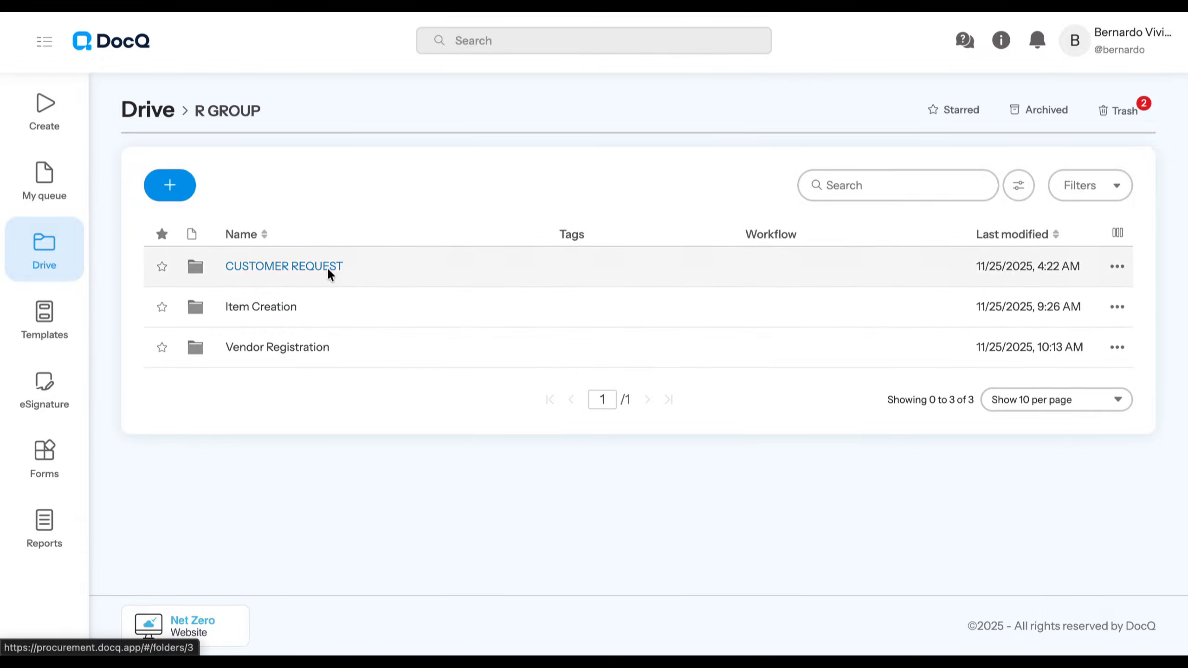
click(329, 273)
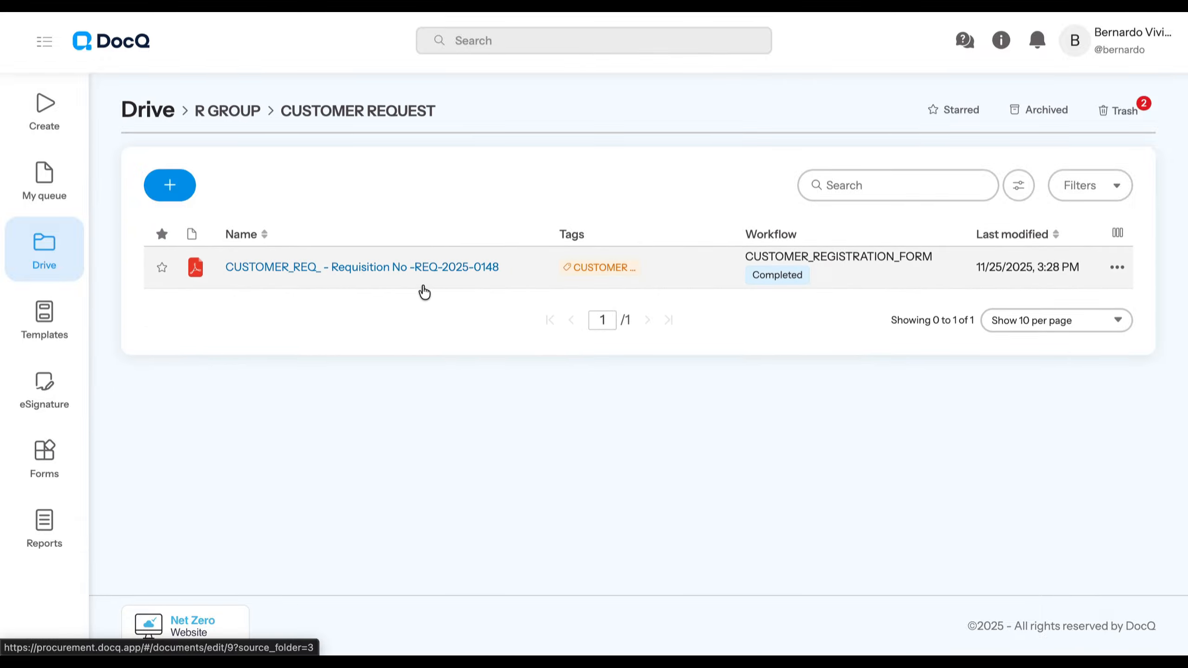
click(522, 247)
drag(578, 183, 186, 174)
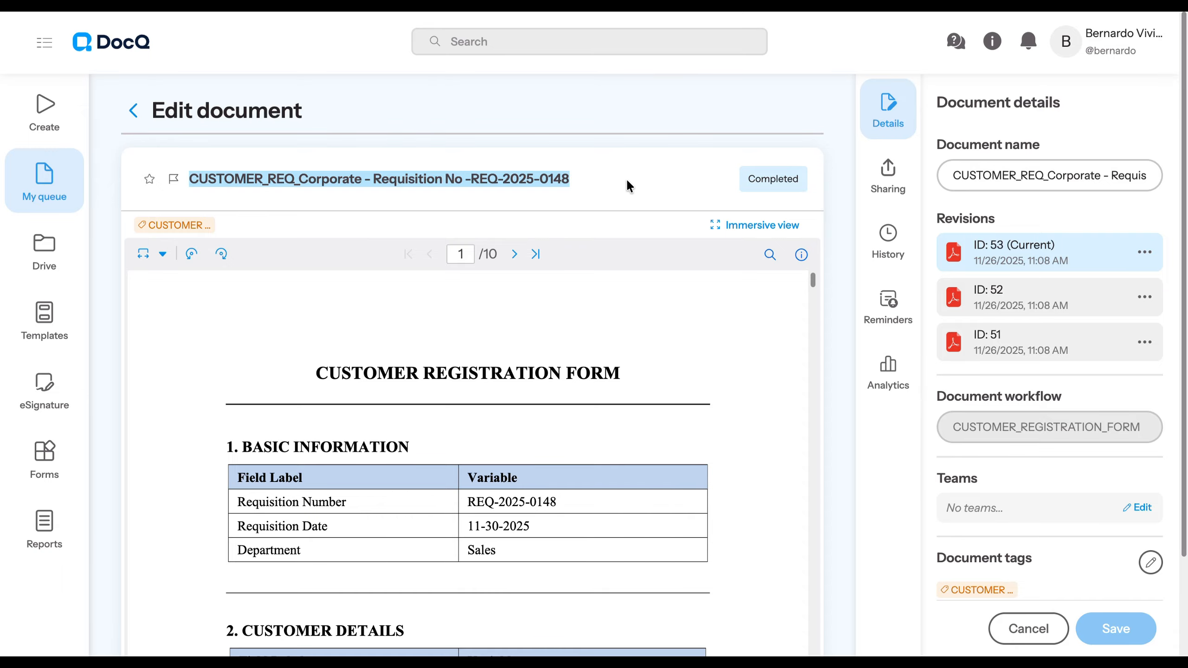
- Review the document history of the completed requisition from the first version up to the completion entry
click(887, 247)
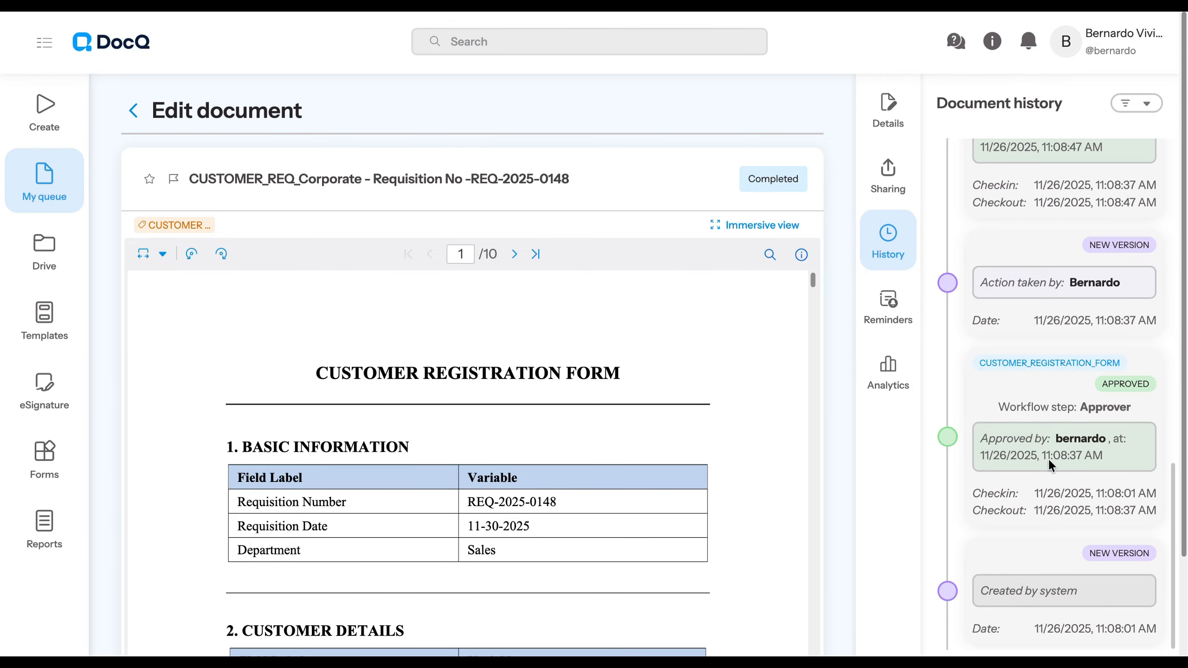
scroll(1038, 493, up, 1)
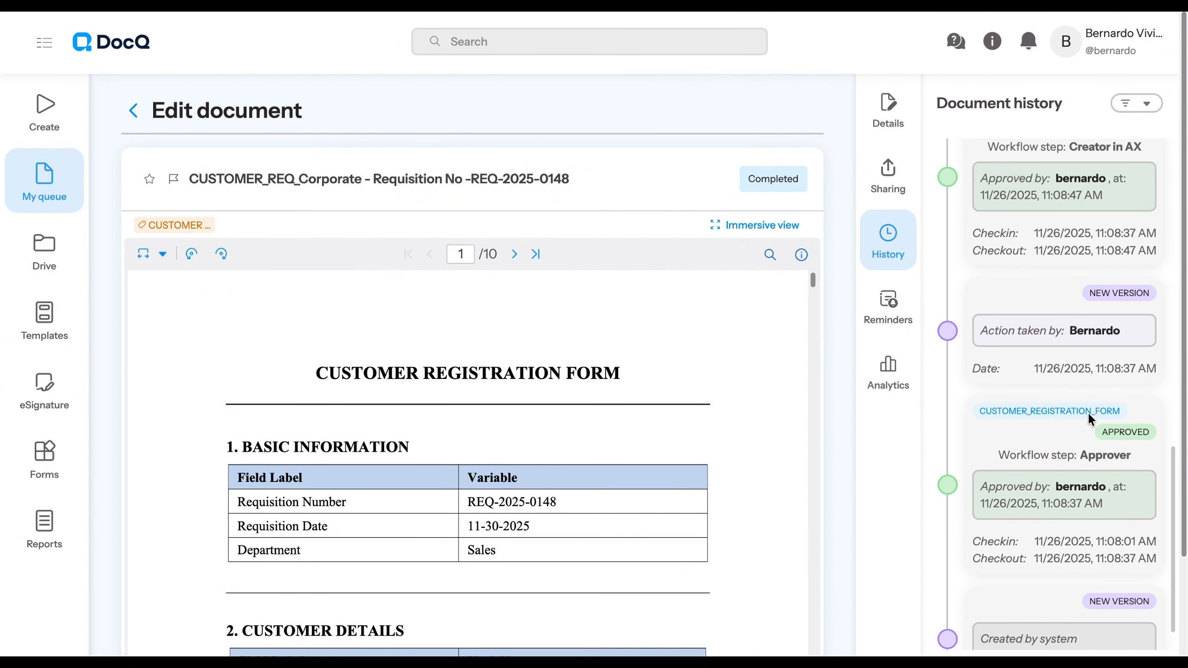
scroll(1097, 320, up, 5)
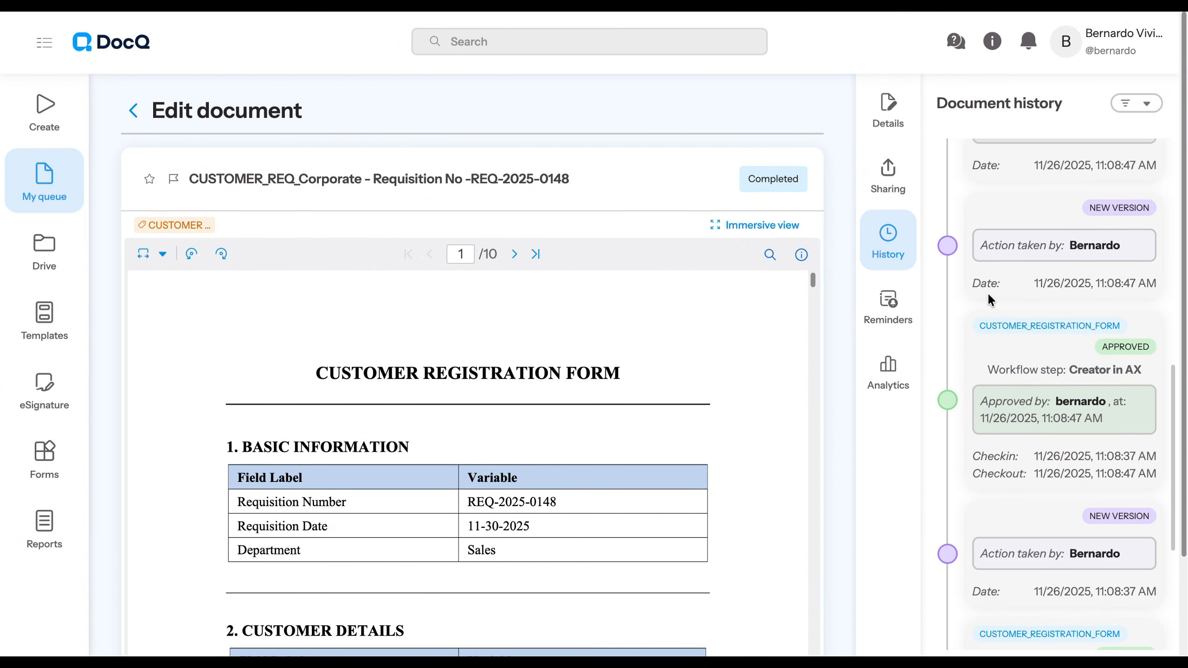
scroll(995, 321, up, 10)
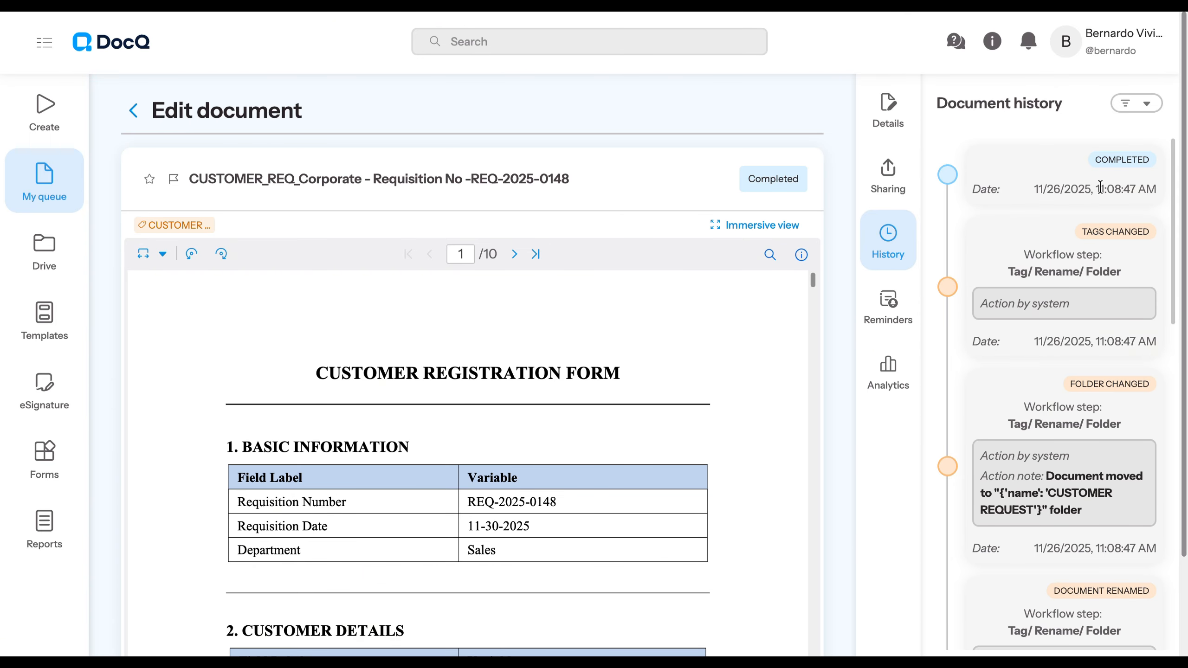
- Return to My queue, open the completed Corporate requisition document and look through its pages
click(133, 110)
drag(221, 110, 122, 115)
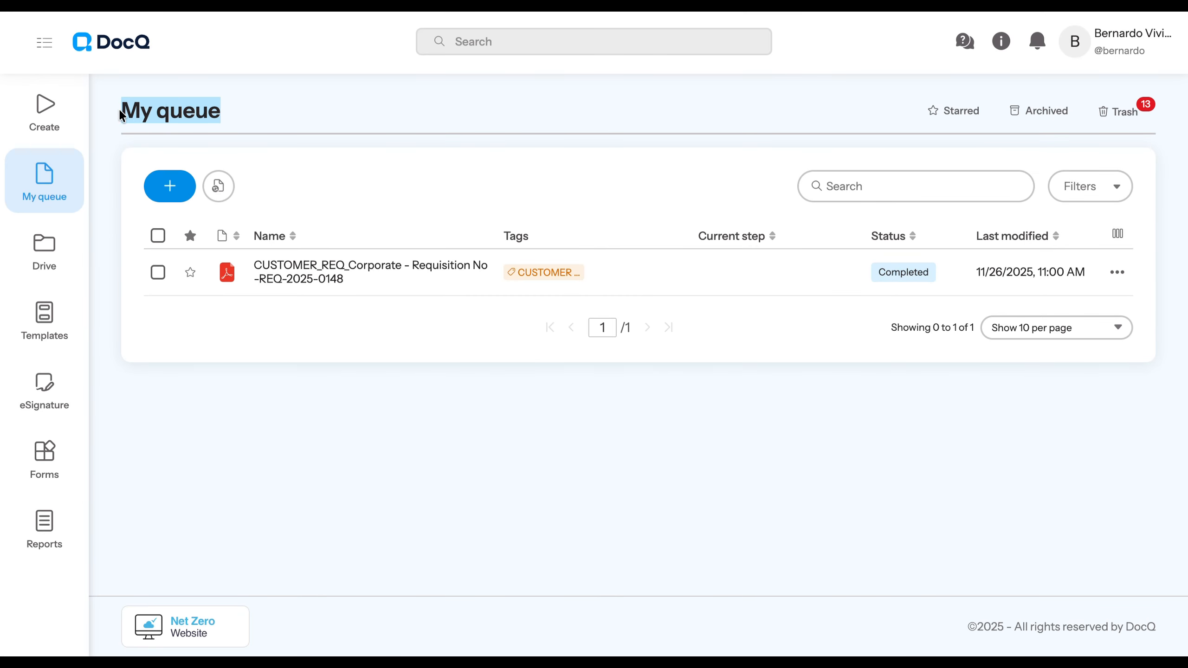
click(293, 267)
drag(815, 280, 813, 652)
- Go to the Drive and open the R GROUP folder
click(44, 250)
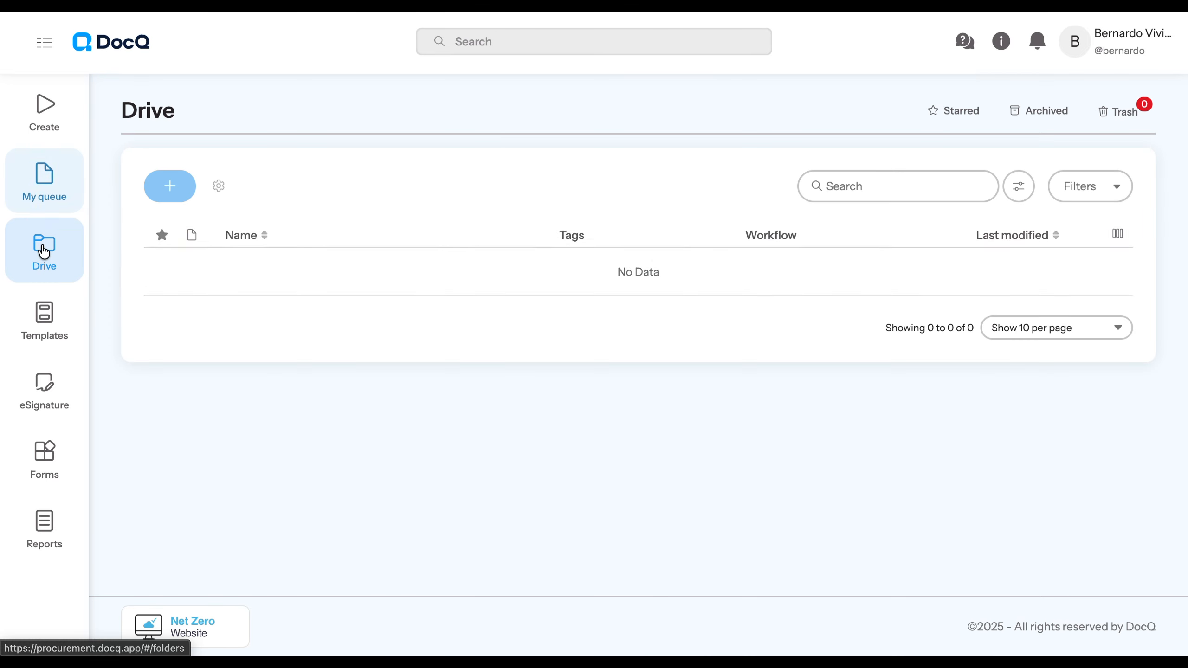
click(227, 309)
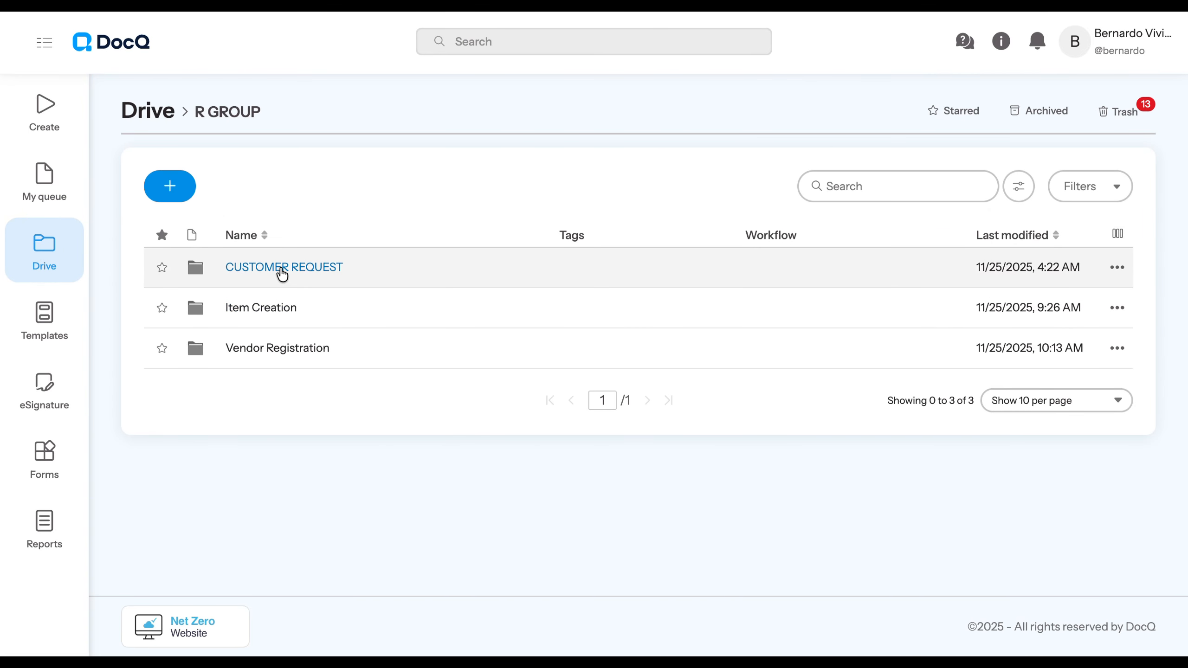